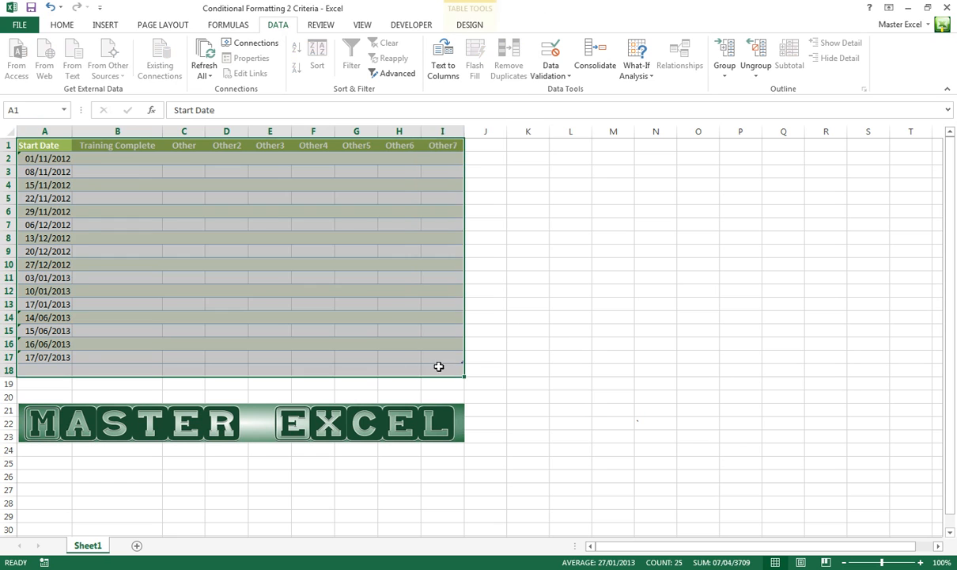
{"action": "left_click", "coordinate": [117, 159]}
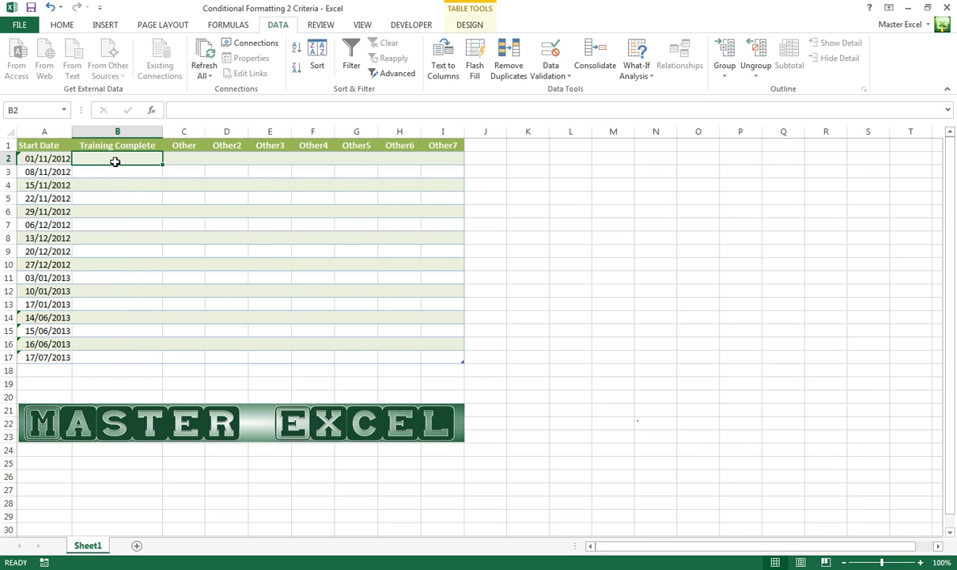
{"action": "left_click", "coordinate": [172, 196]}
{"action": "left_click", "coordinate": [128, 159]}
{"action": "left_click", "coordinate": [49, 158]}
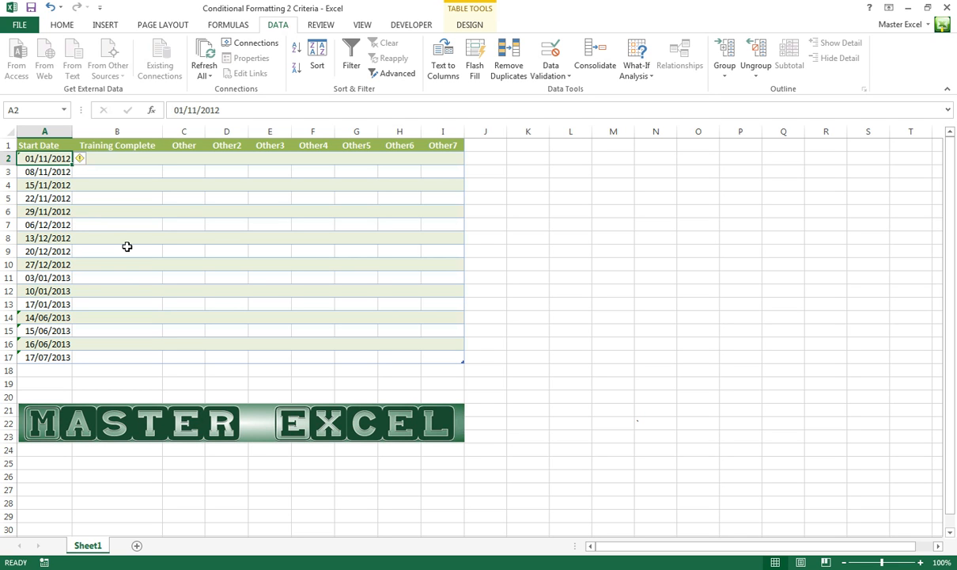
{"action": "left_click", "coordinate": [119, 157]}
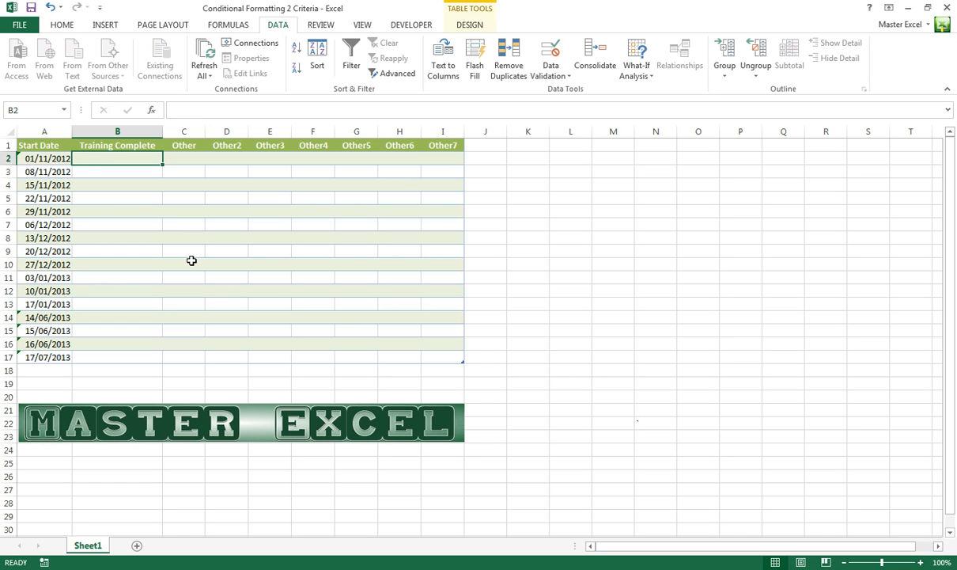
{"action": "left_click", "coordinate": [198, 224]}
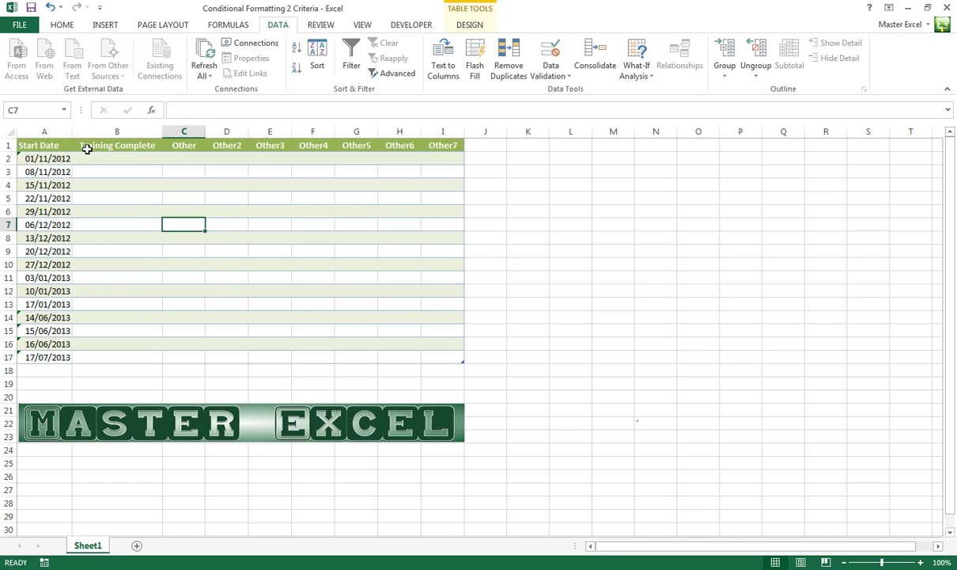
{"action": "left_click", "coordinate": [99, 156]}
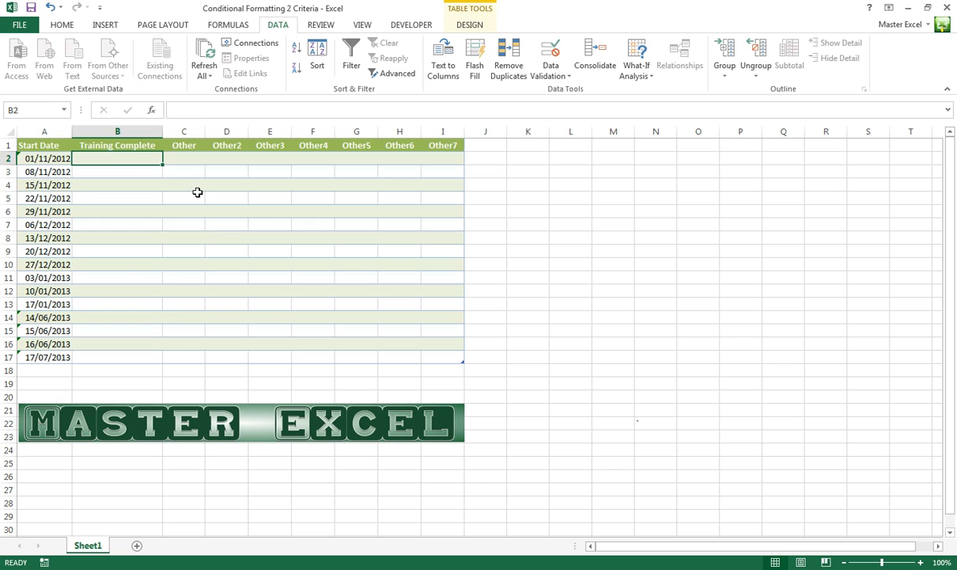
{"action": "left_click_drag", "start_coordinate": [127, 158], "coordinate": [137, 353]}
{"action": "left_click", "coordinate": [126, 186]}
{"action": "left_click", "coordinate": [123, 158]}
Enter the list options Yes in cell M1 and No in cell M2
{"action": "left_click", "coordinate": [603, 143]}
{"action": "type", "text": "Yes"}
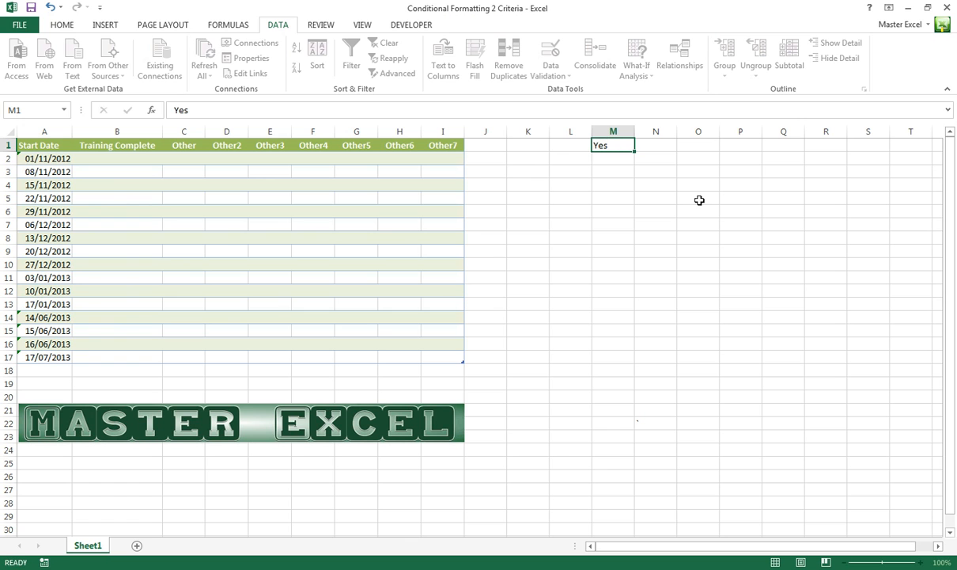
{"action": "key", "text": "Return"}
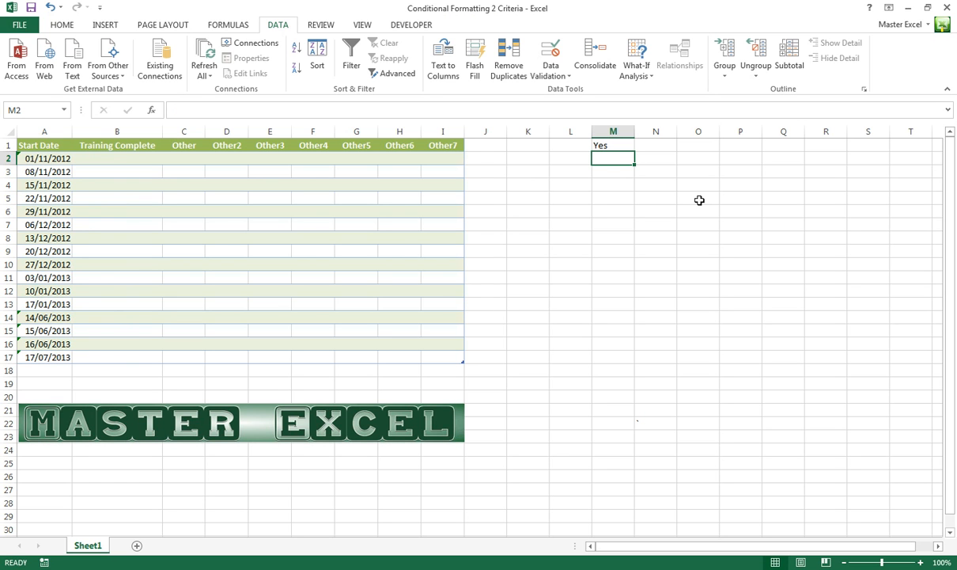
{"action": "type", "text": "No"}
{"action": "key", "text": "Return"}
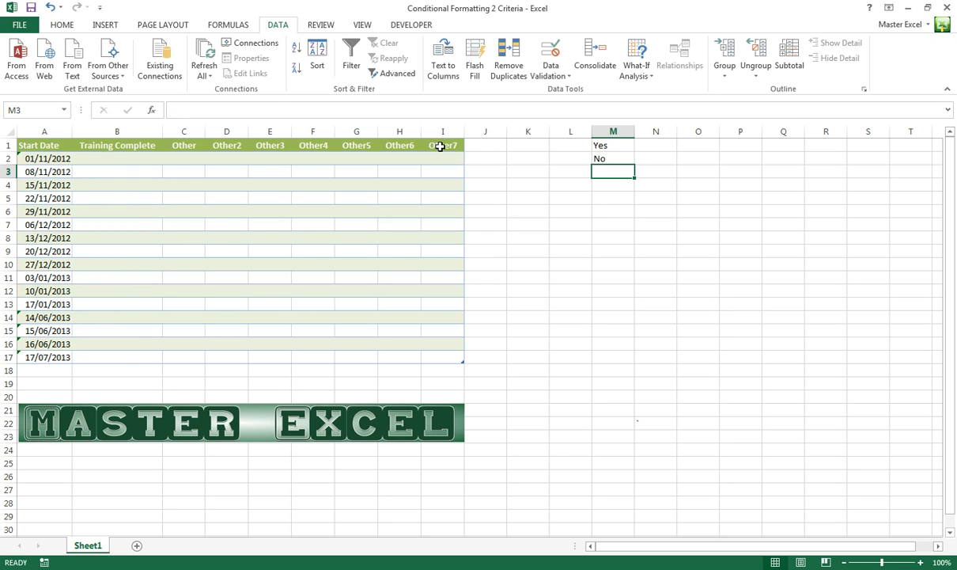
Add list data validation to the Training Complete cells B2:B17, using =$M$1:$M$2 as the source
{"action": "left_click_drag", "start_coordinate": [123, 157], "coordinate": [137, 355]}
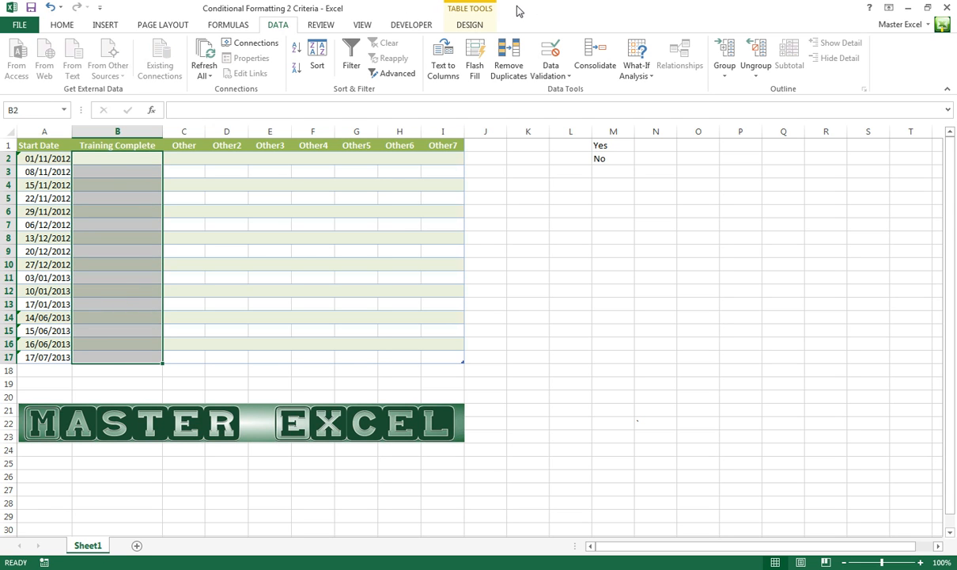
{"action": "left_click", "coordinate": [556, 75]}
{"action": "left_click", "coordinate": [562, 88]}
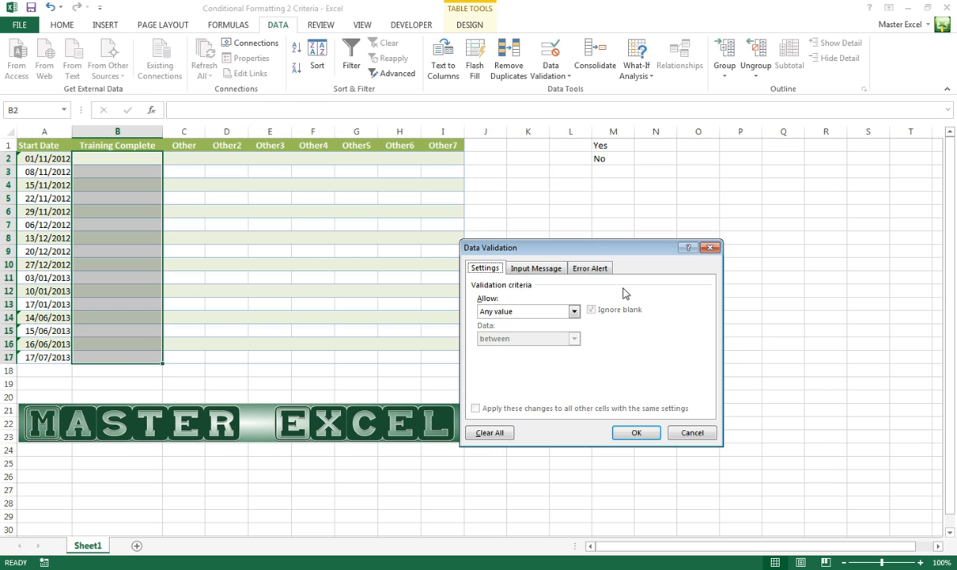
{"action": "left_click", "coordinate": [574, 312]}
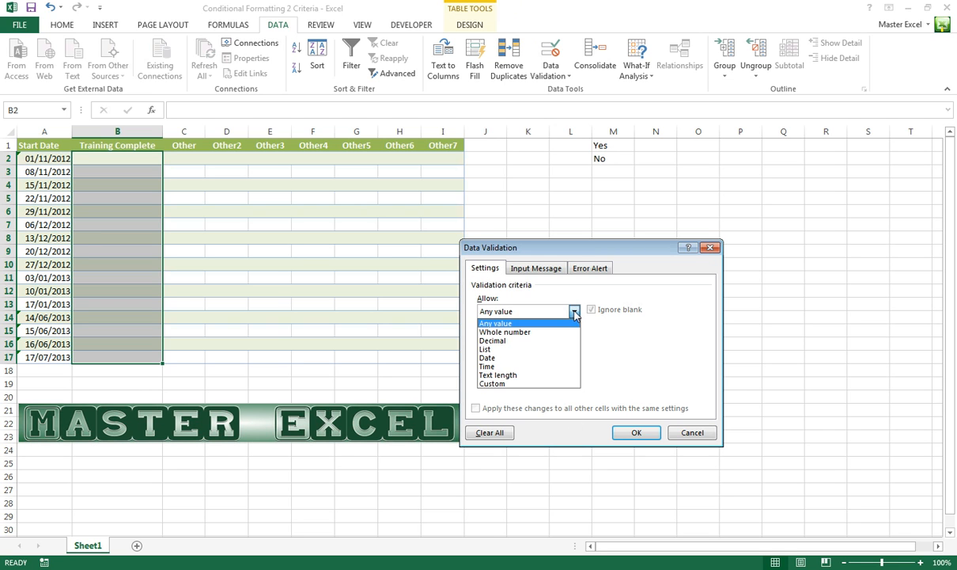
{"action": "left_click", "coordinate": [552, 349]}
{"action": "left_click", "coordinate": [651, 366]}
{"action": "left_click_drag", "start_coordinate": [615, 145], "coordinate": [616, 160]}
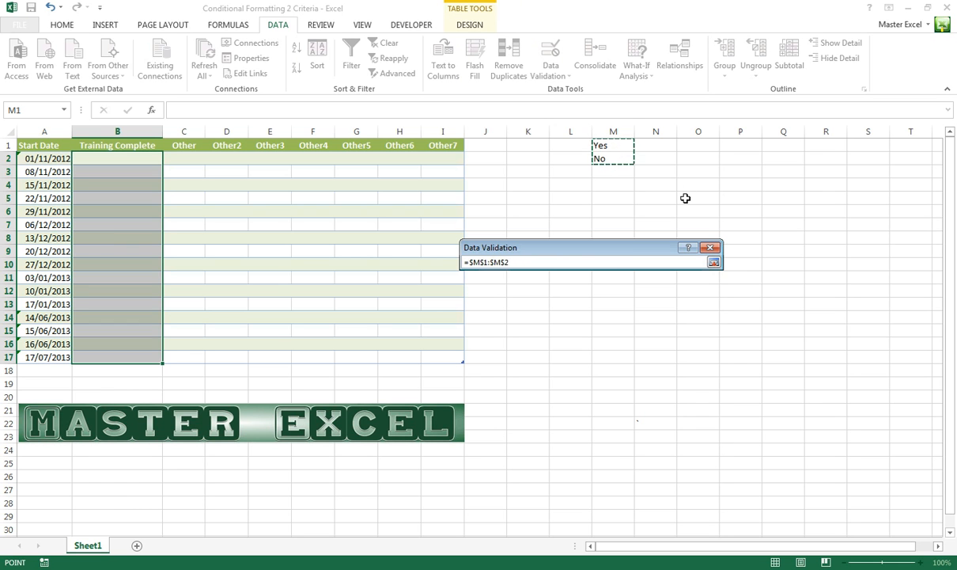
{"action": "key", "text": "Return"}
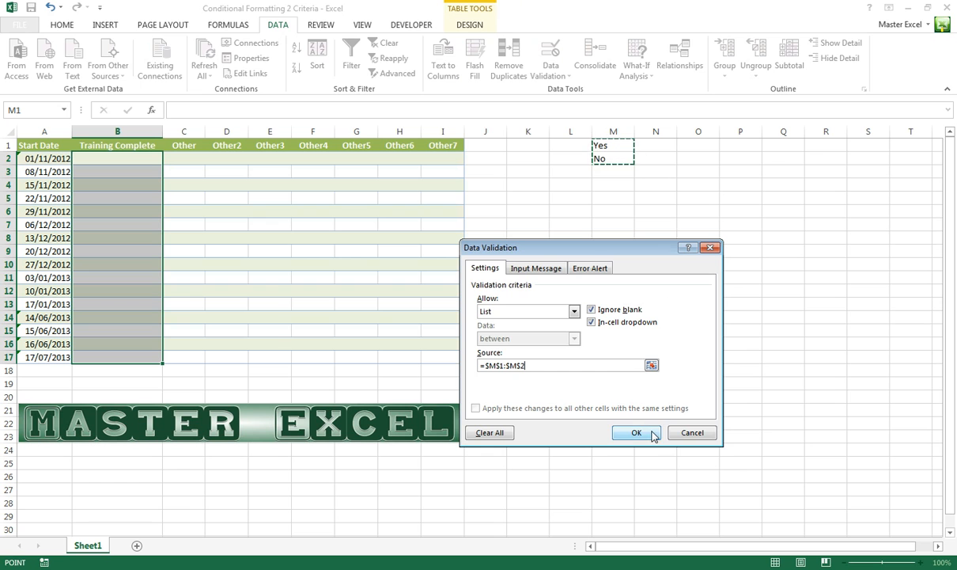
{"action": "left_click", "coordinate": [636, 433]}
Check the in-cell drop-down options in the Training Complete cell B7
{"action": "left_click", "coordinate": [109, 225]}
{"action": "left_click", "coordinate": [168, 226]}
{"action": "left_click", "coordinate": [168, 225]}
{"action": "left_click", "coordinate": [168, 226]}
{"action": "left_click", "coordinate": [168, 226]}
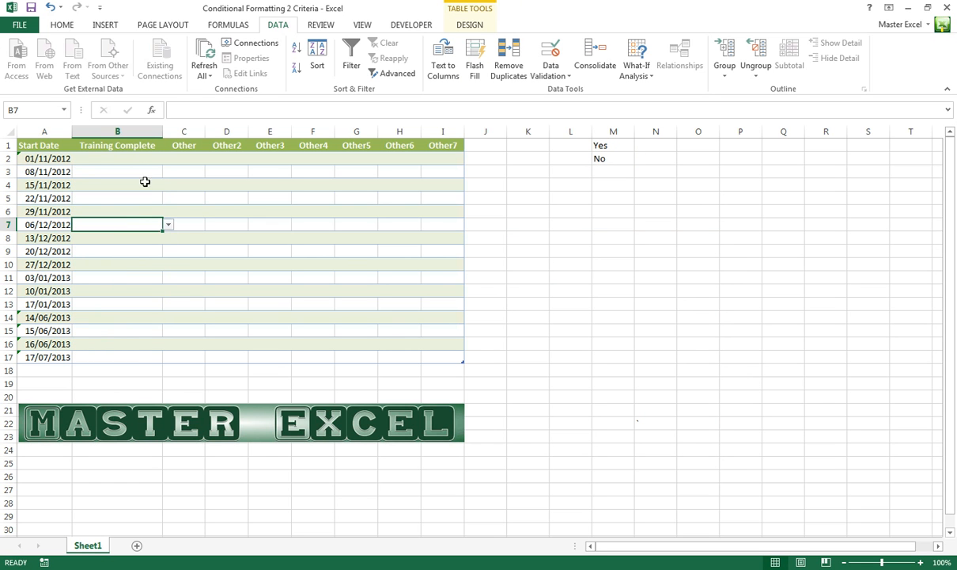
Start a new conditional formatting rule for cell B2 that uses a formula to determine which cells to format
{"action": "left_click", "coordinate": [139, 158]}
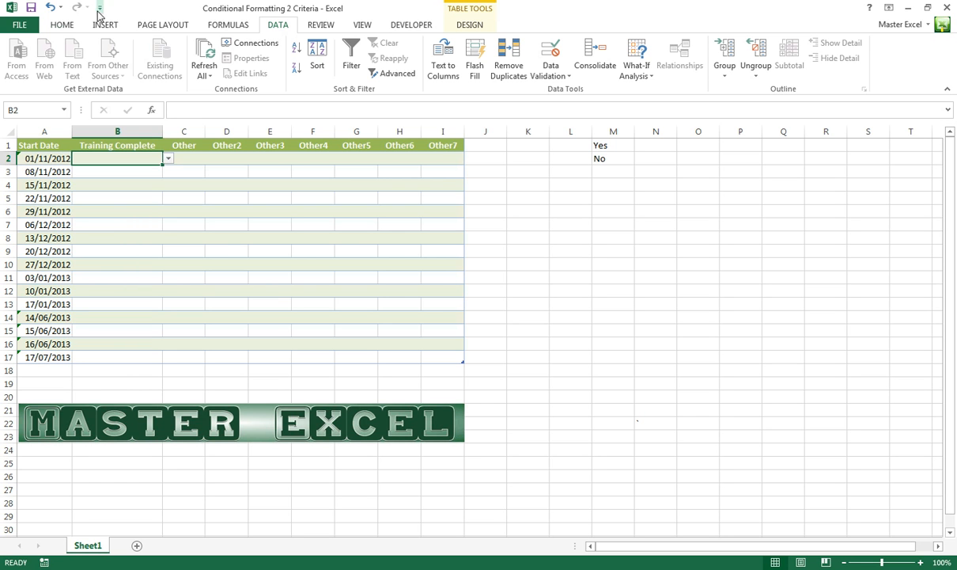
{"action": "left_click", "coordinate": [61, 26]}
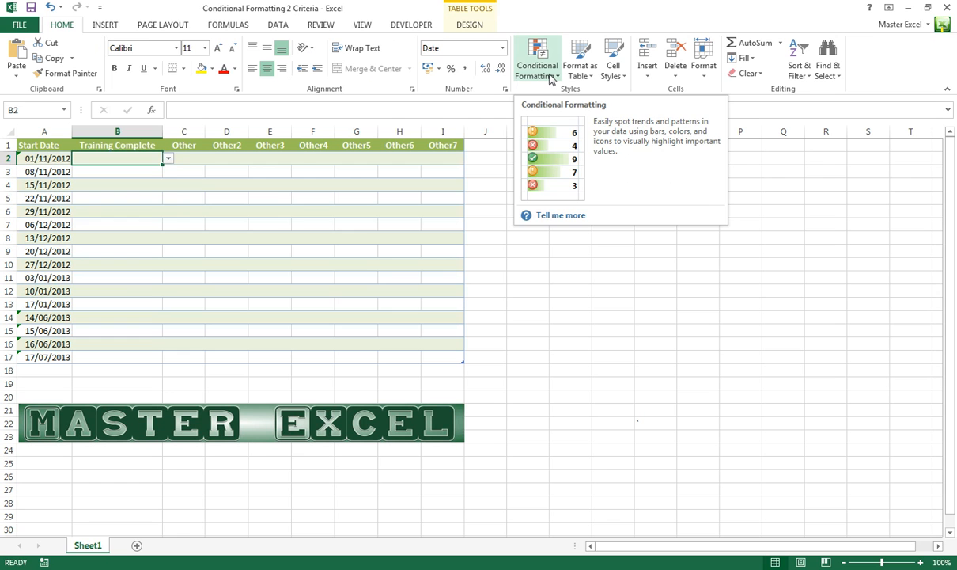
{"action": "left_click", "coordinate": [180, 197]}
{"action": "left_click", "coordinate": [132, 158]}
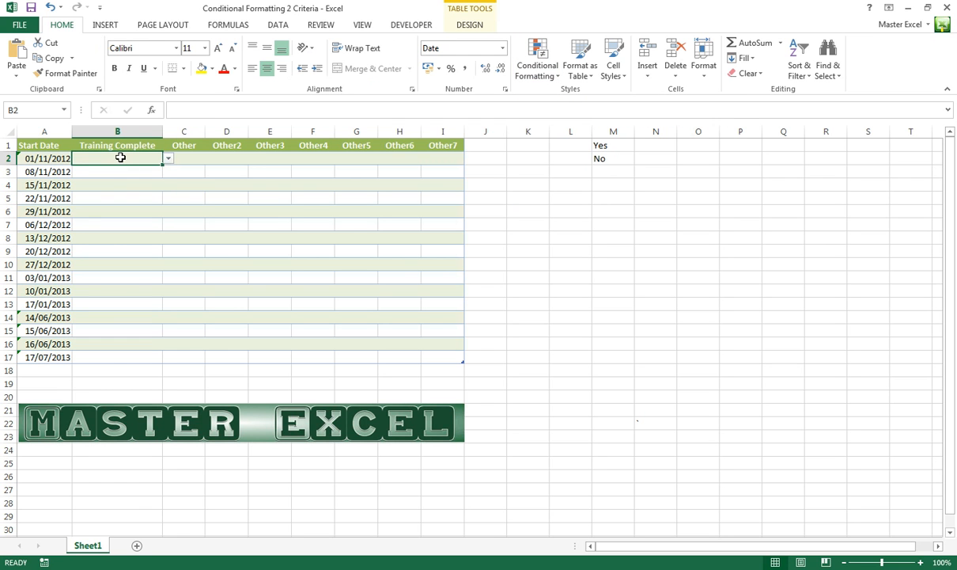
{"action": "left_click", "coordinate": [538, 71]}
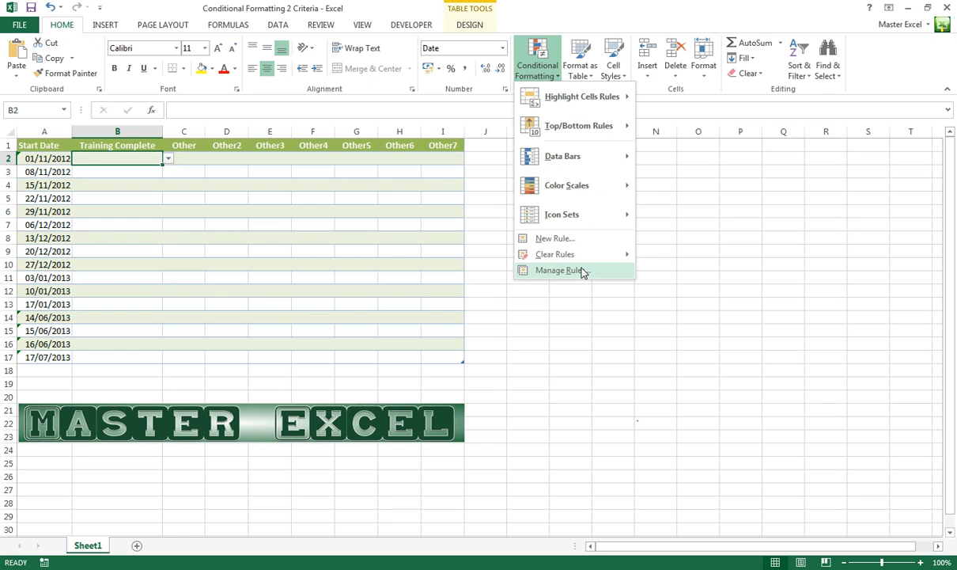
{"action": "left_click", "coordinate": [562, 239]}
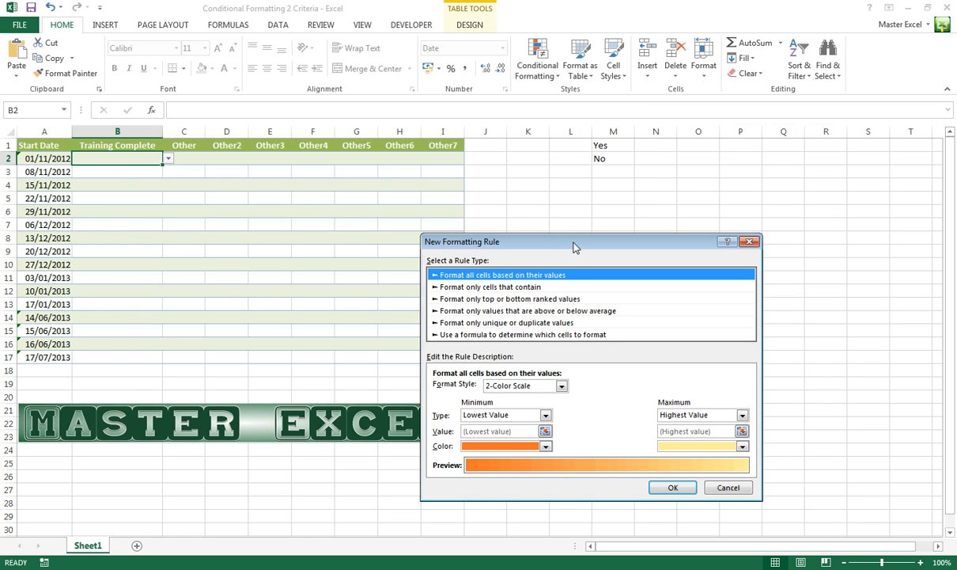
{"action": "left_click_drag", "start_coordinate": [581, 245], "coordinate": [599, 140]}
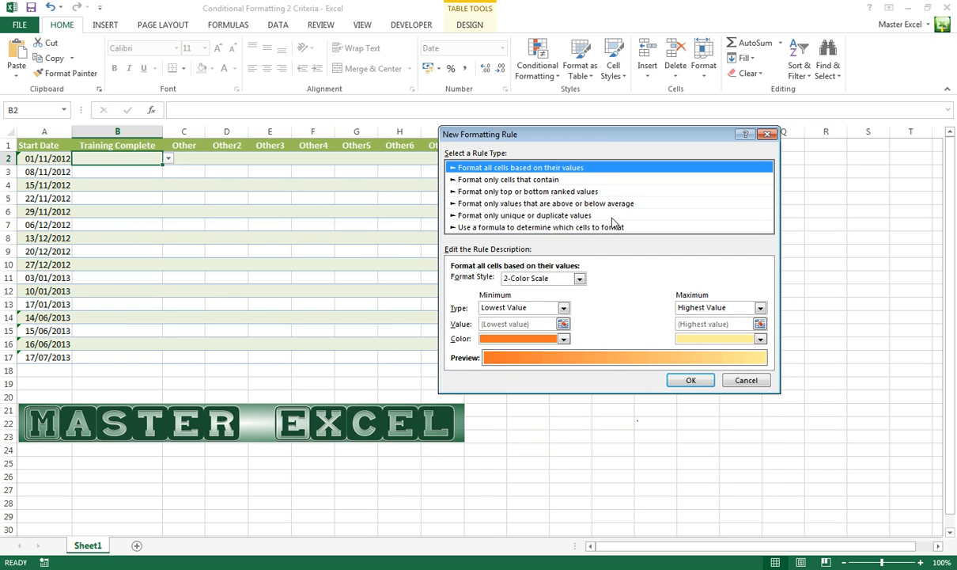
{"action": "left_click", "coordinate": [528, 227]}
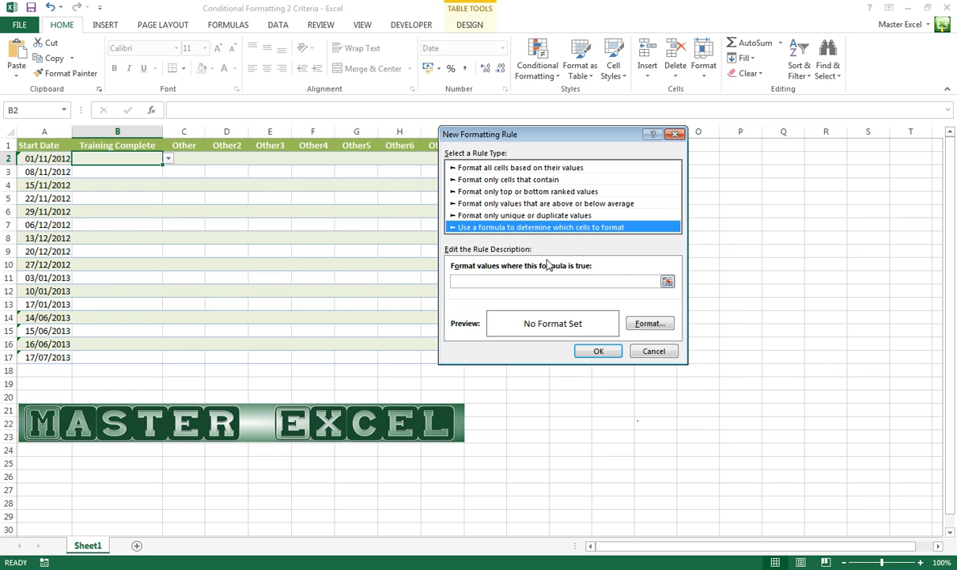
Enter the rule formula =AND(DATEDIF(A2,TODAY(),"m")>3,B2="No")
{"action": "left_click", "coordinate": [528, 281]}
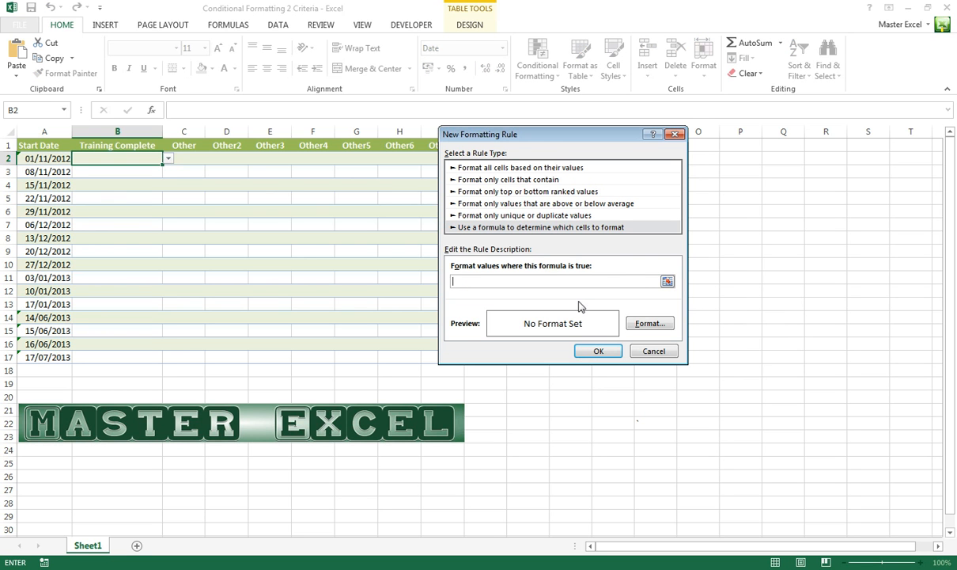
{"action": "type", "text": "=AND("}
{"action": "type", "text": "DATEDIF(A2"}
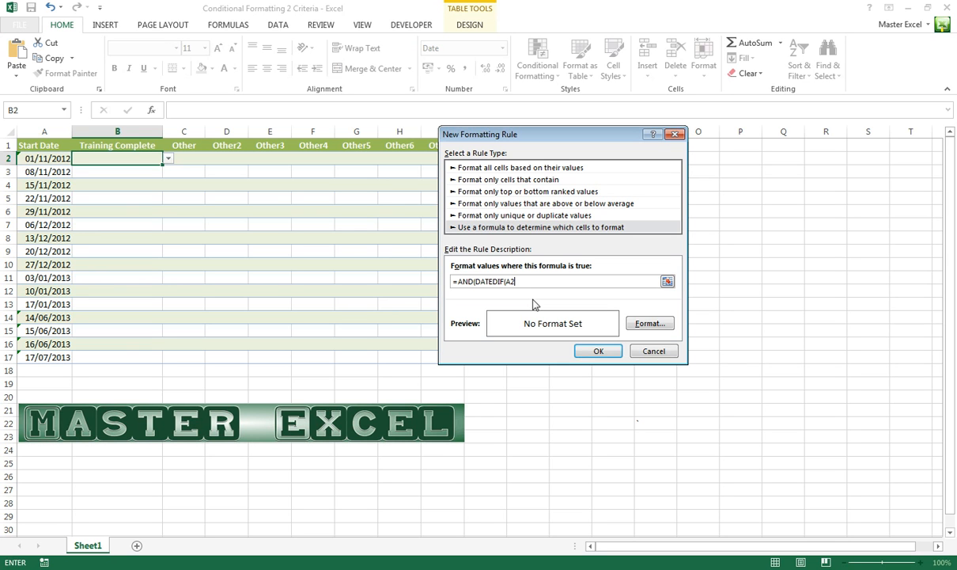
{"action": "type", "text": ",TODAY(),\"m\")>3,B2=\"No"}
Give the rule a bold white font and a red fill, and apply it to cell B2
{"action": "left_click", "coordinate": [641, 326]}
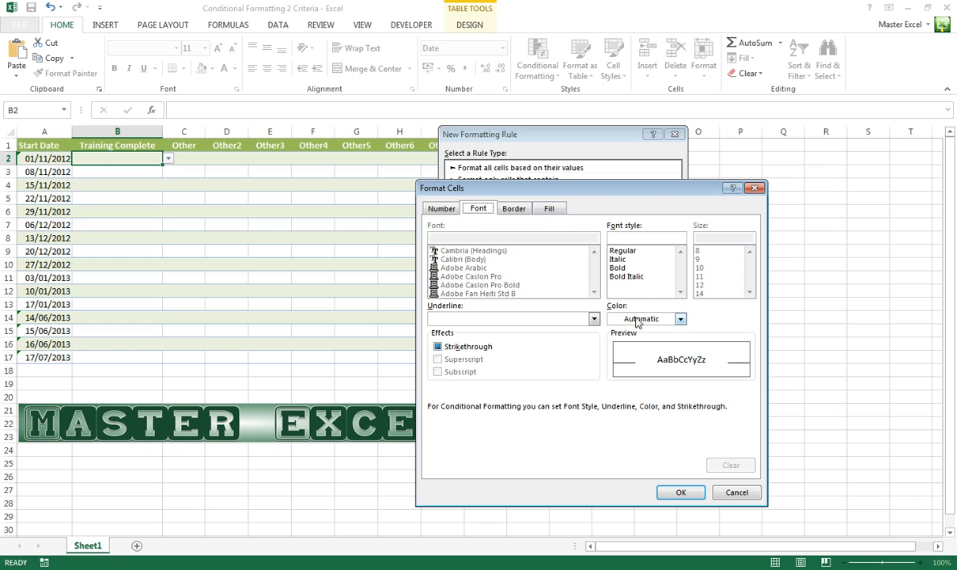
{"action": "left_click", "coordinate": [618, 267]}
{"action": "left_click", "coordinate": [680, 318]}
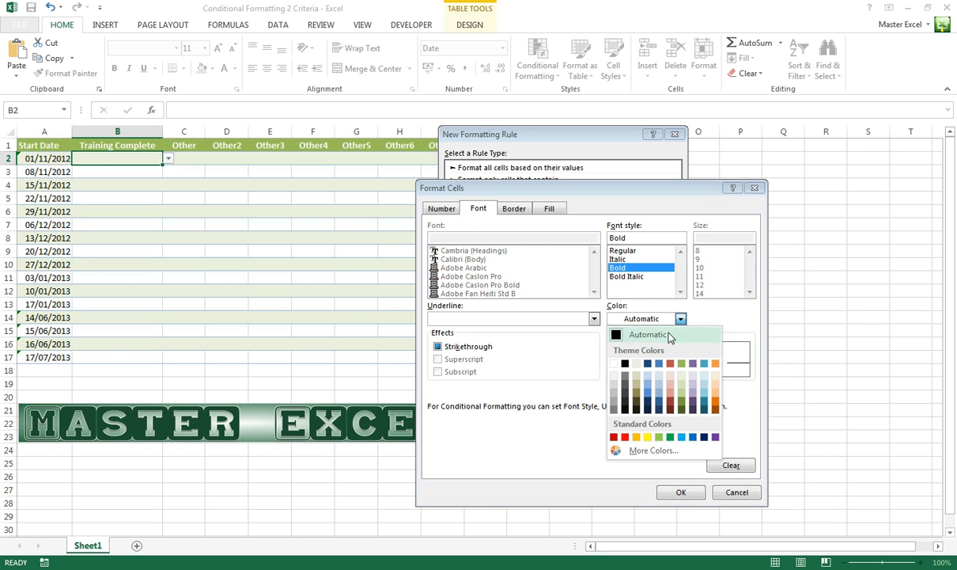
{"action": "left_click", "coordinate": [592, 348]}
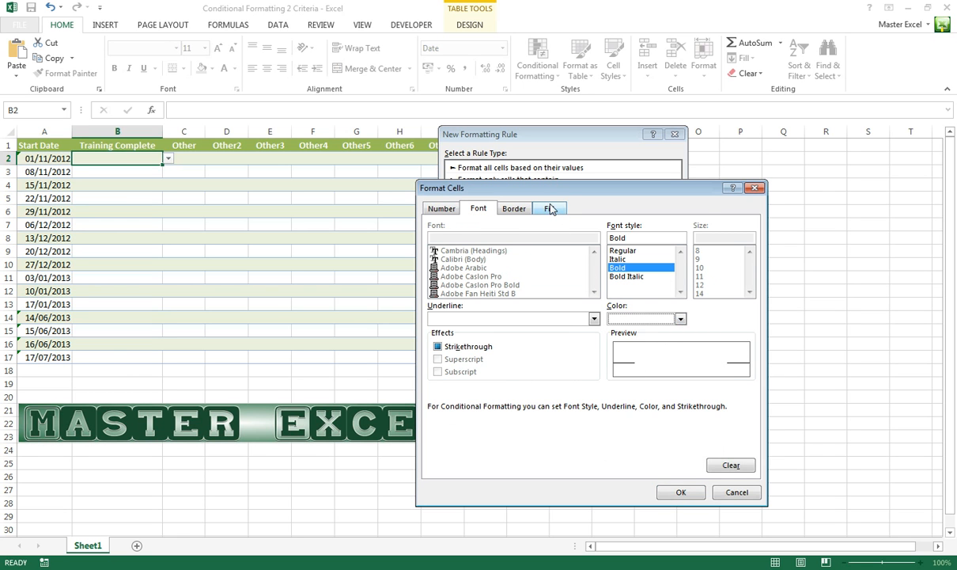
{"action": "left_click", "coordinate": [552, 208]}
{"action": "left_click", "coordinate": [452, 338]}
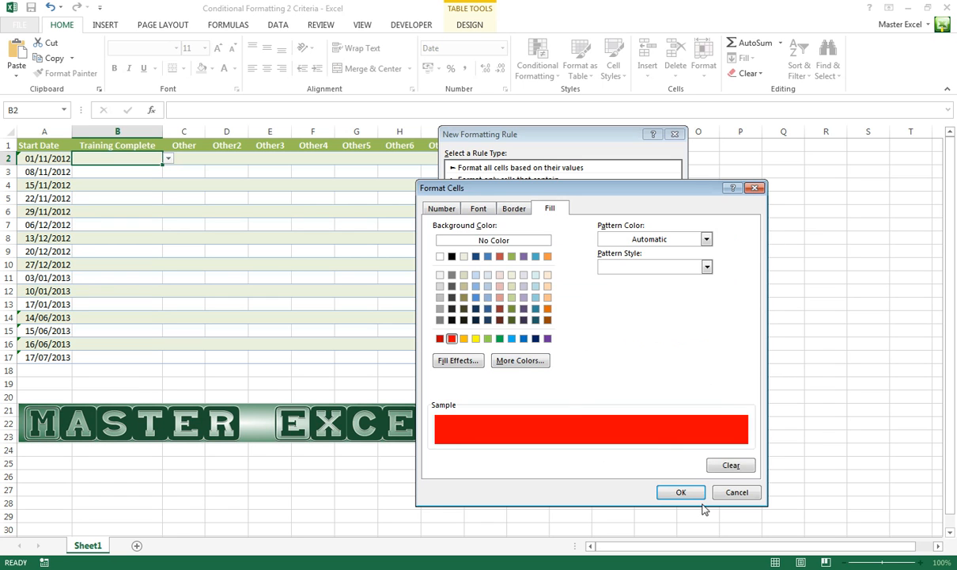
{"action": "left_click", "coordinate": [694, 493]}
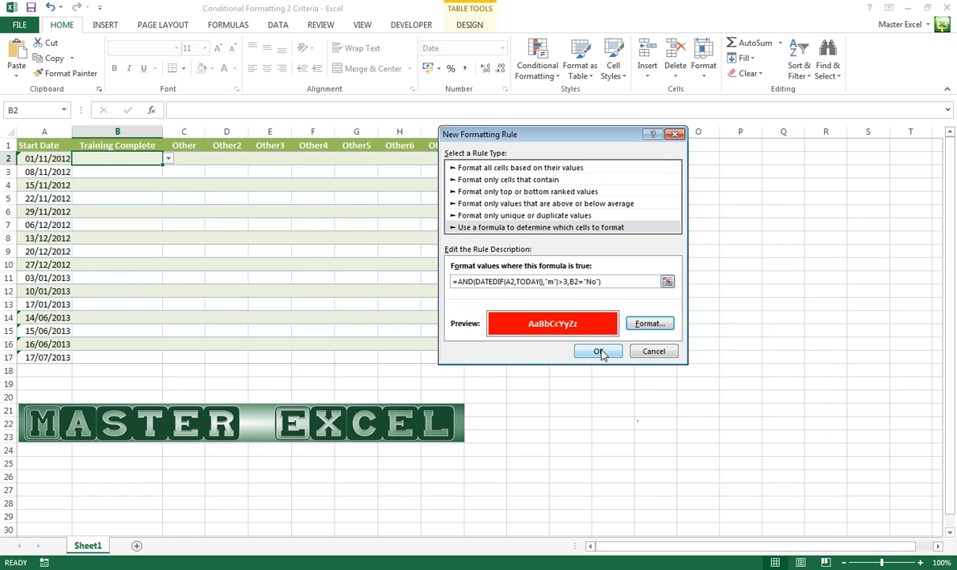
{"action": "left_click", "coordinate": [599, 351]}
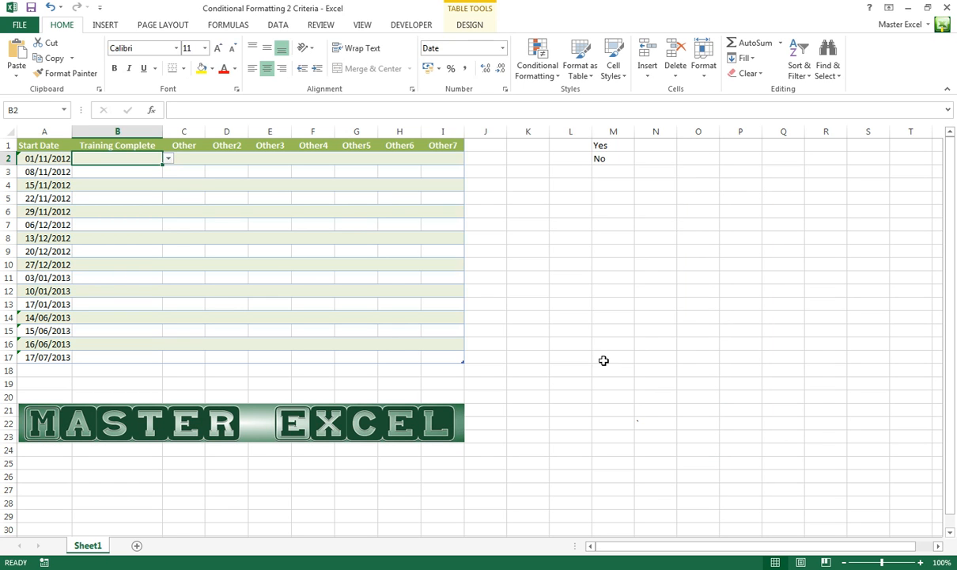
{"action": "left_click", "coordinate": [43, 158]}
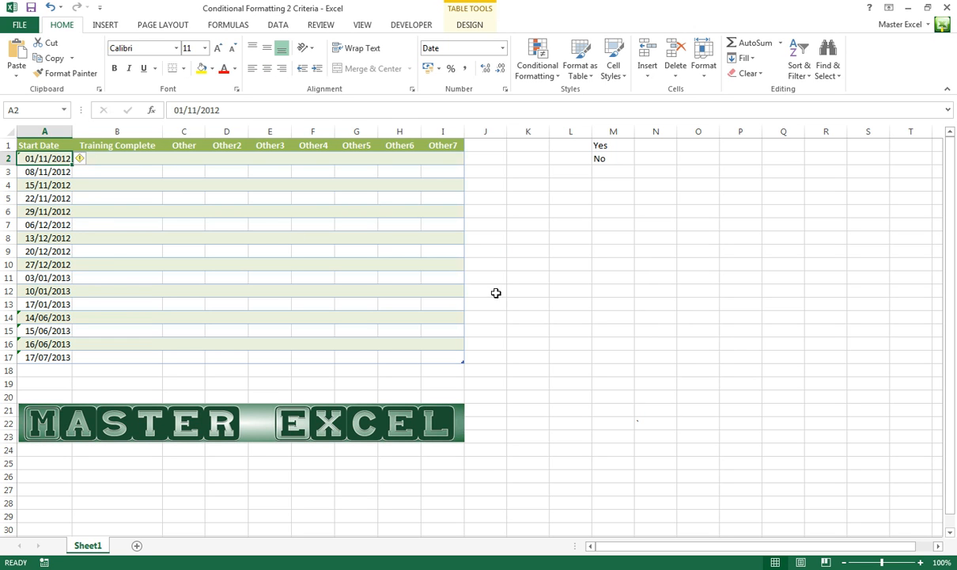
{"action": "left_click", "coordinate": [610, 251]}
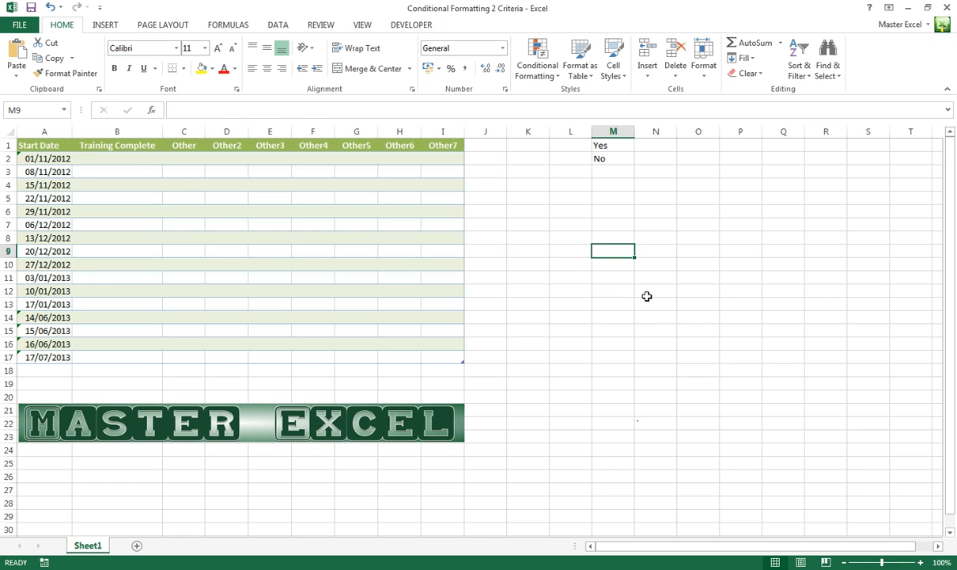
{"action": "left_click", "coordinate": [36, 157]}
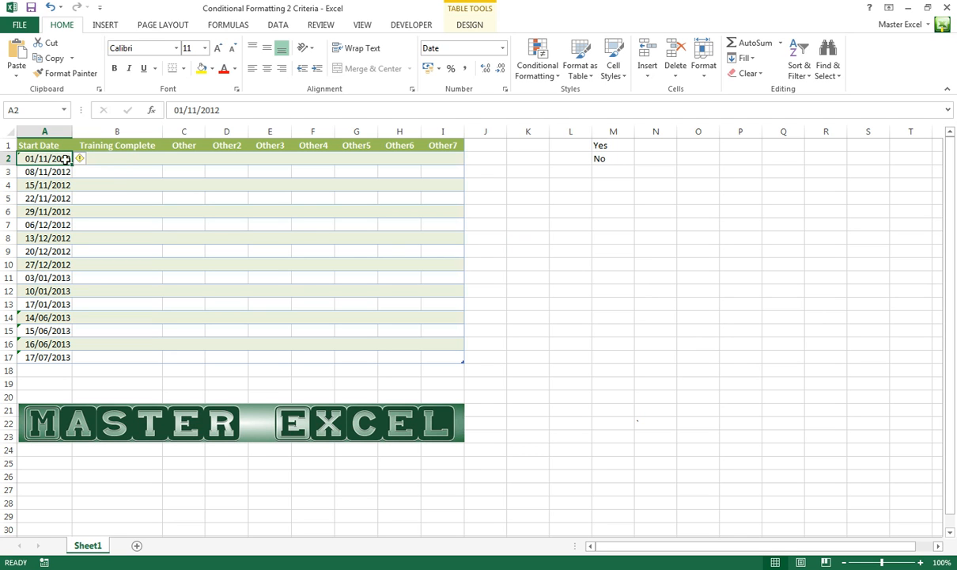
Test the rule by choosing No from the drop-down list in the Training Complete cell B2
{"action": "left_click", "coordinate": [127, 162]}
{"action": "left_click", "coordinate": [168, 159]}
{"action": "left_click", "coordinate": [150, 187]}
{"action": "left_click", "coordinate": [150, 188]}
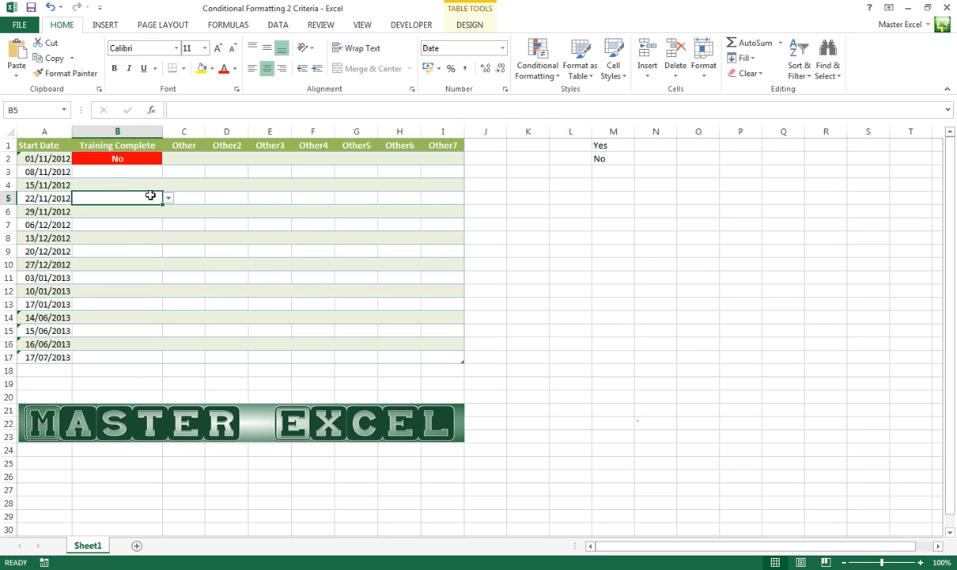
{"action": "left_click", "coordinate": [140, 158]}
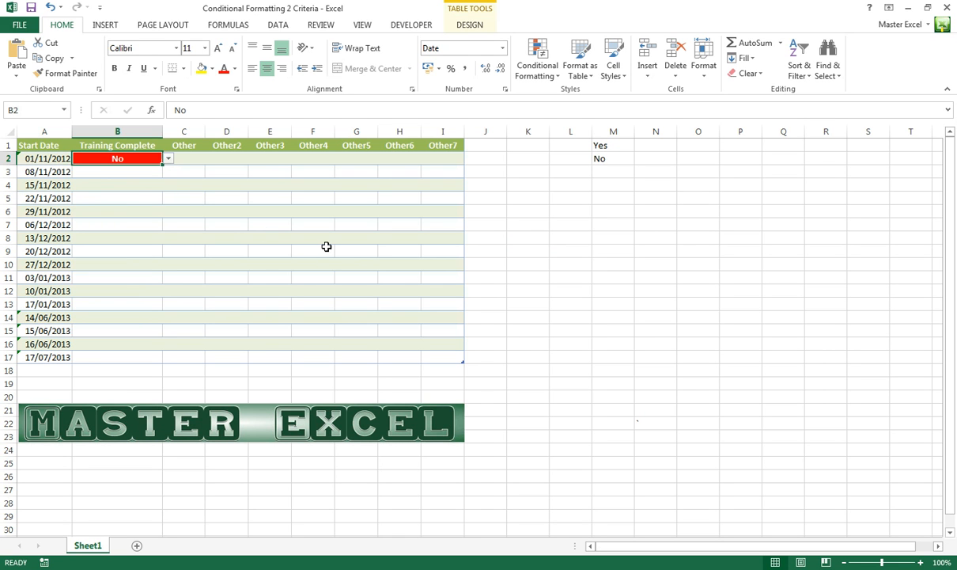
Change the Training Complete entry in cell B2 to Yes using its drop-down list
{"action": "left_click", "coordinate": [154, 186]}
{"action": "left_click", "coordinate": [147, 157]}
{"action": "left_click", "coordinate": [168, 159]}
{"action": "left_click", "coordinate": [146, 172]}
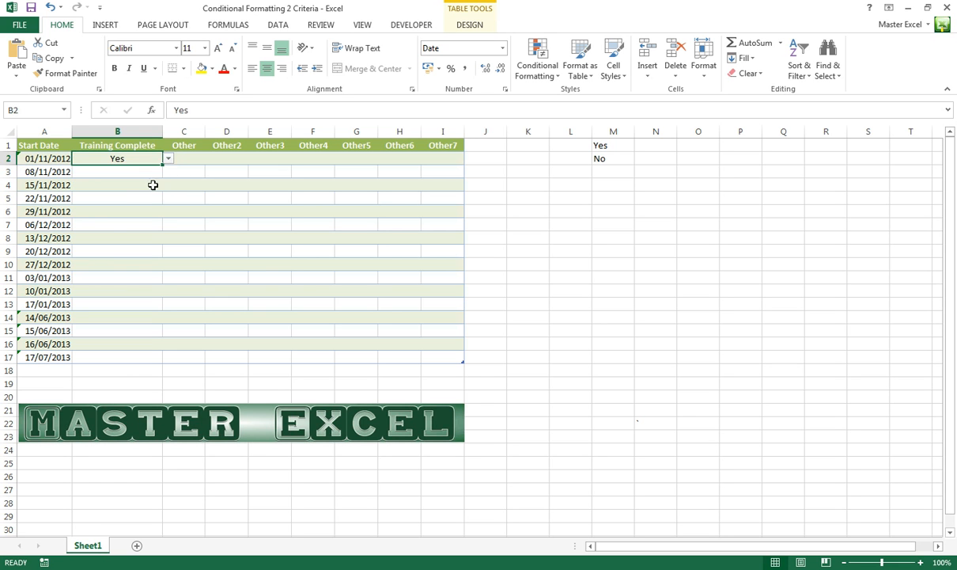
Fill cell B2 down the Training Complete column to B17, and clear the copied entries from B3:B17
{"action": "left_click", "coordinate": [150, 196]}
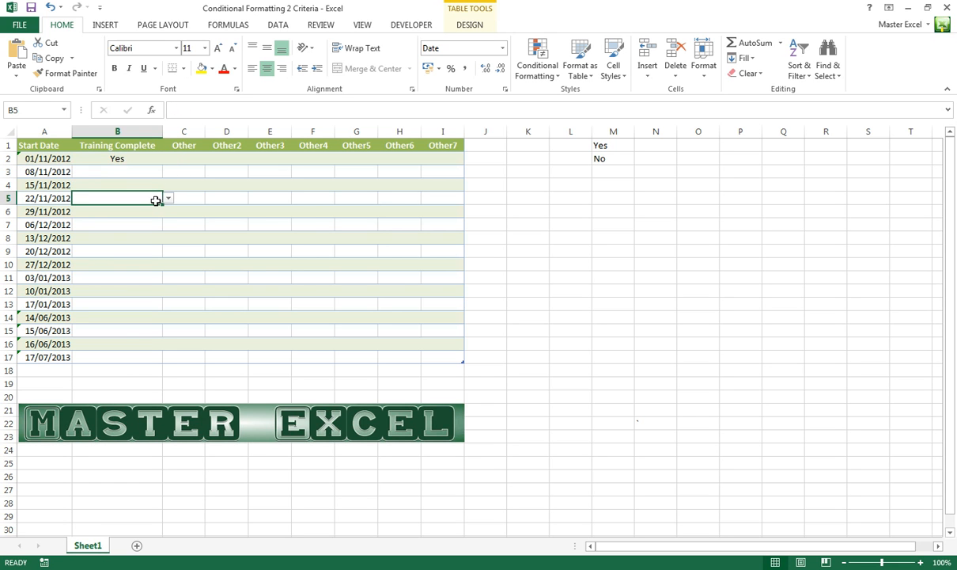
{"action": "left_click", "coordinate": [53, 158]}
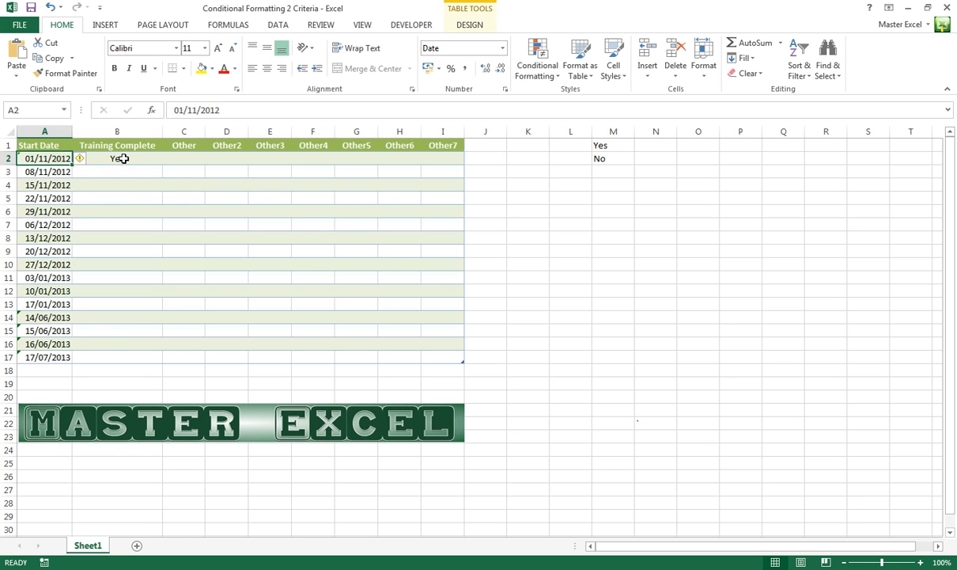
{"action": "left_click", "coordinate": [120, 157]}
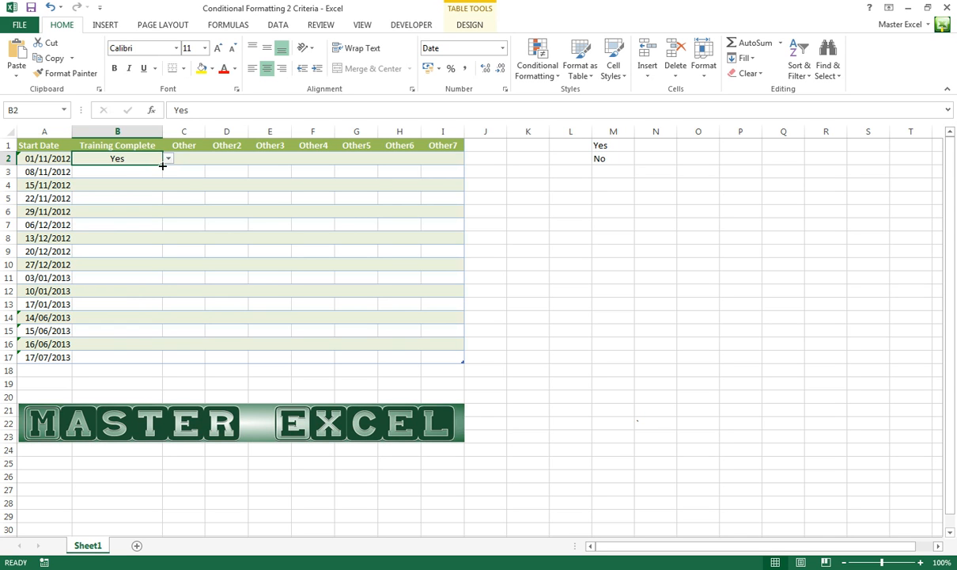
{"action": "left_click_drag", "start_coordinate": [163, 165], "coordinate": [160, 363]}
{"action": "left_click", "coordinate": [125, 276]}
{"action": "left_click_drag", "start_coordinate": [117, 169], "coordinate": [124, 356]}
{"action": "key", "text": "Delete"}
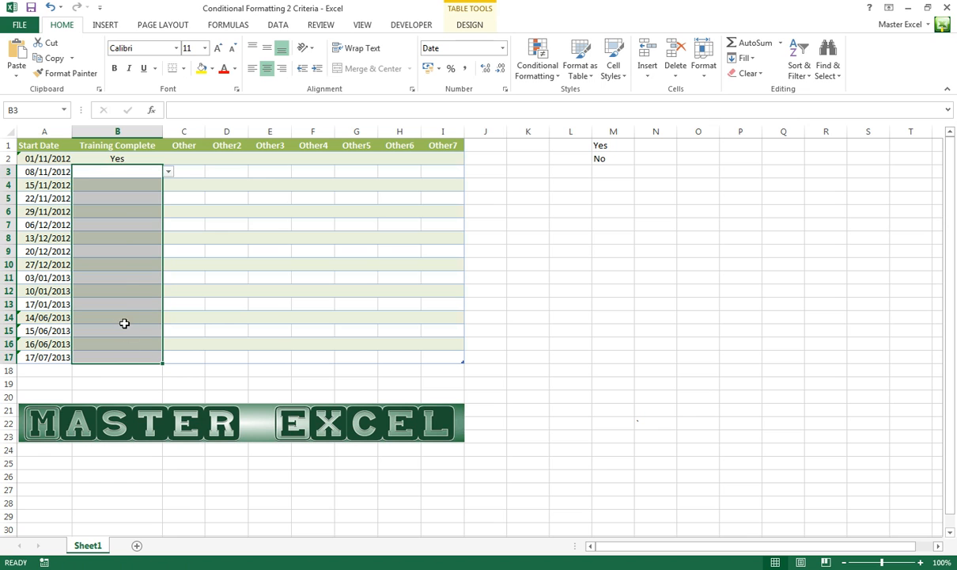
Test the copied rule by choosing No in Training Complete cell B7, and clear that entry
{"action": "left_click", "coordinate": [120, 224]}
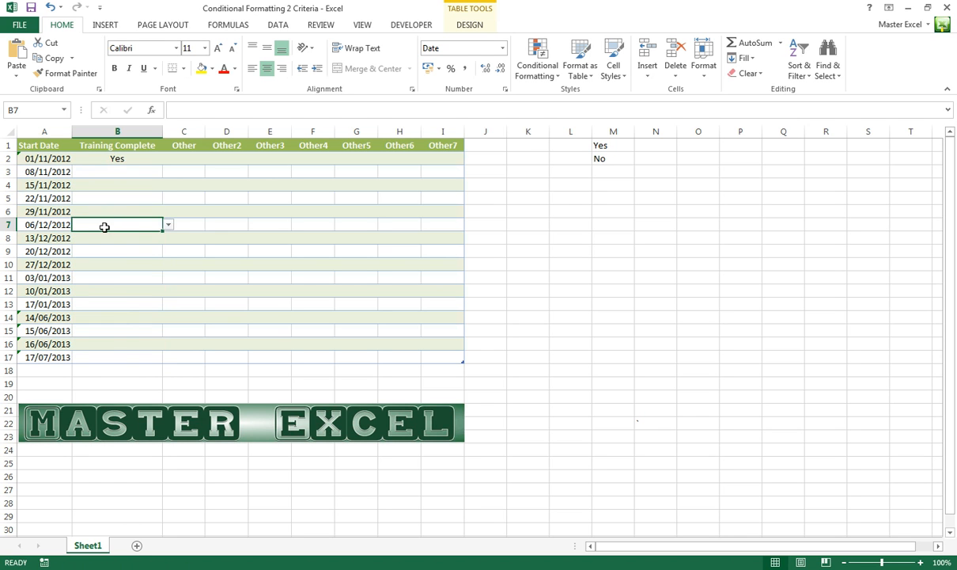
{"action": "left_click", "coordinate": [48, 225]}
{"action": "left_click", "coordinate": [150, 224]}
{"action": "left_click", "coordinate": [168, 225]}
{"action": "left_click", "coordinate": [149, 244]}
{"action": "left_click", "coordinate": [131, 264]}
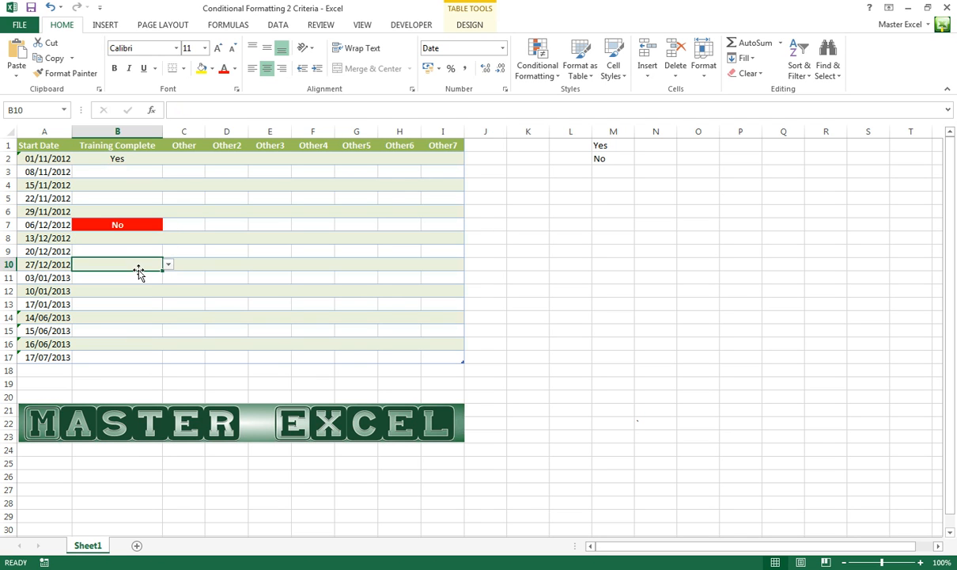
{"action": "left_click", "coordinate": [130, 226]}
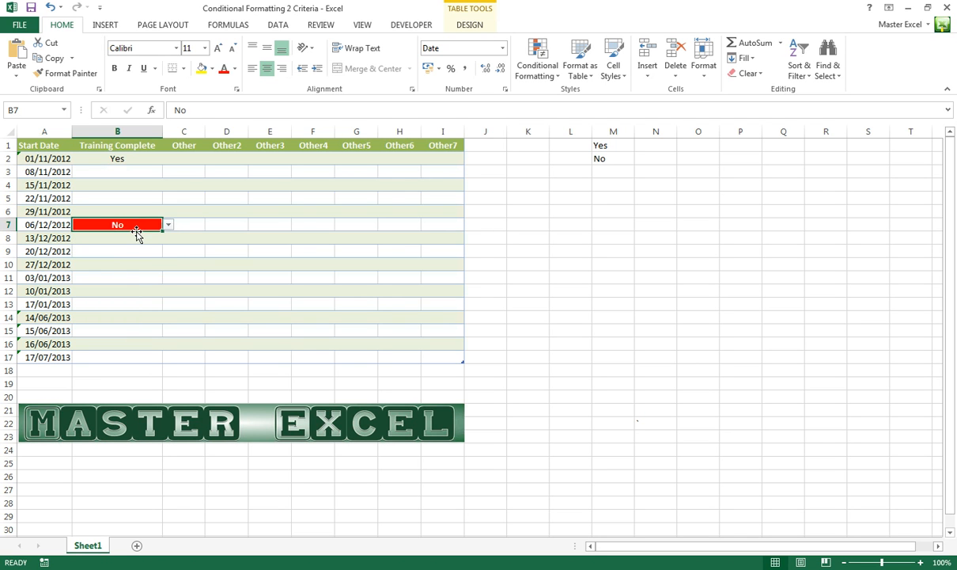
{"action": "key", "text": "Delete"}
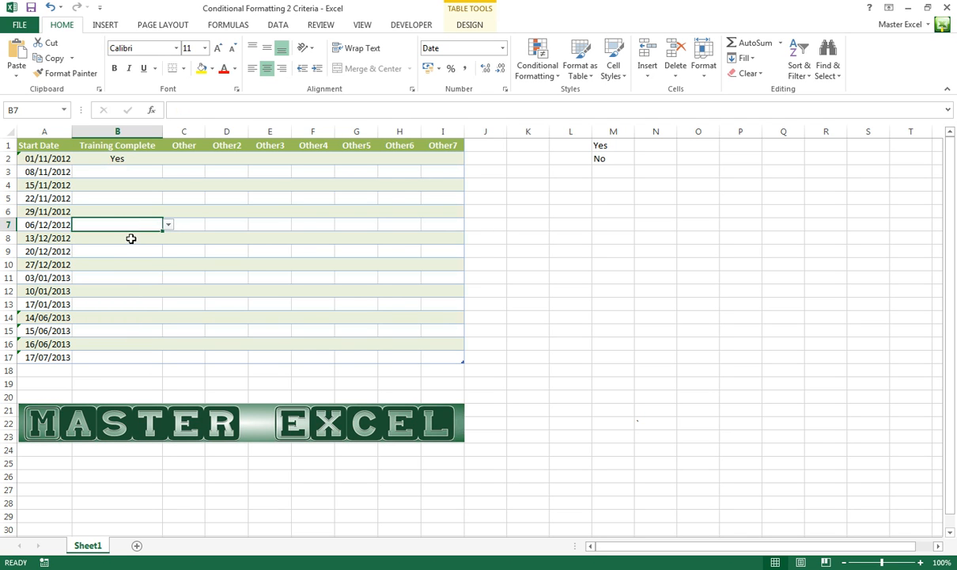
Test the rule on the recent start date 15/06/2013 by choosing No in Training Complete cell B15
{"action": "left_click", "coordinate": [49, 331]}
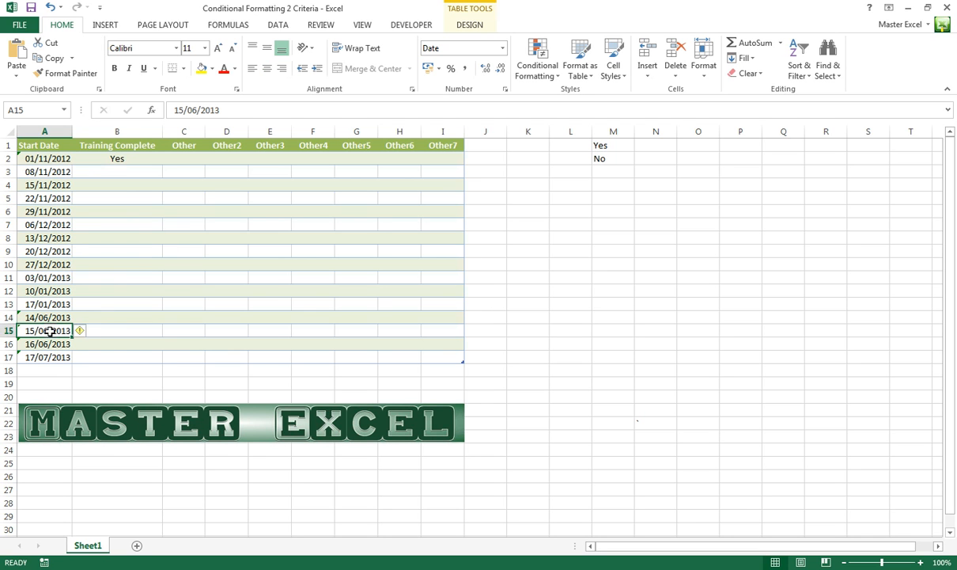
{"action": "left_click", "coordinate": [117, 330]}
{"action": "left_click", "coordinate": [168, 331]}
{"action": "left_click", "coordinate": [143, 350]}
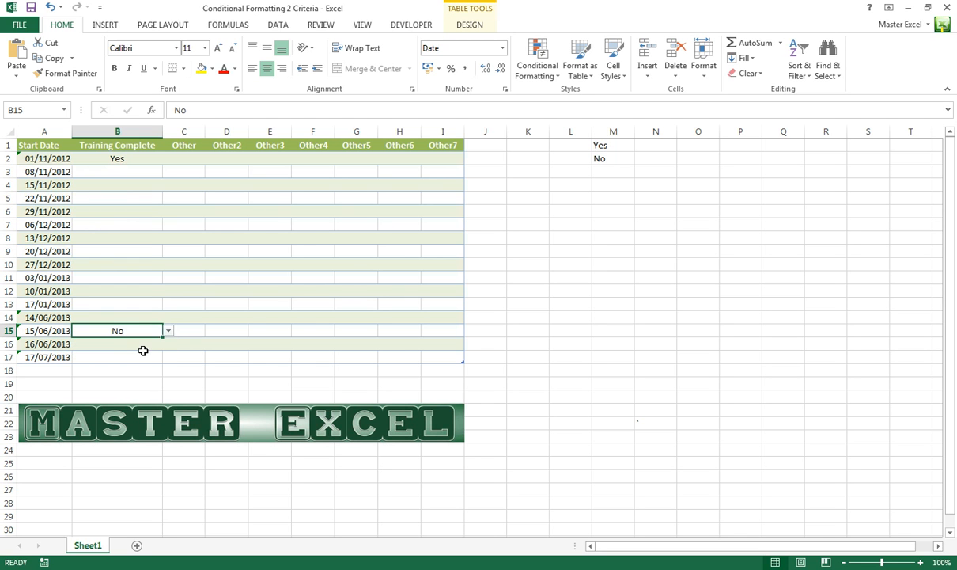
{"action": "left_click", "coordinate": [137, 343]}
{"action": "left_click", "coordinate": [120, 328]}
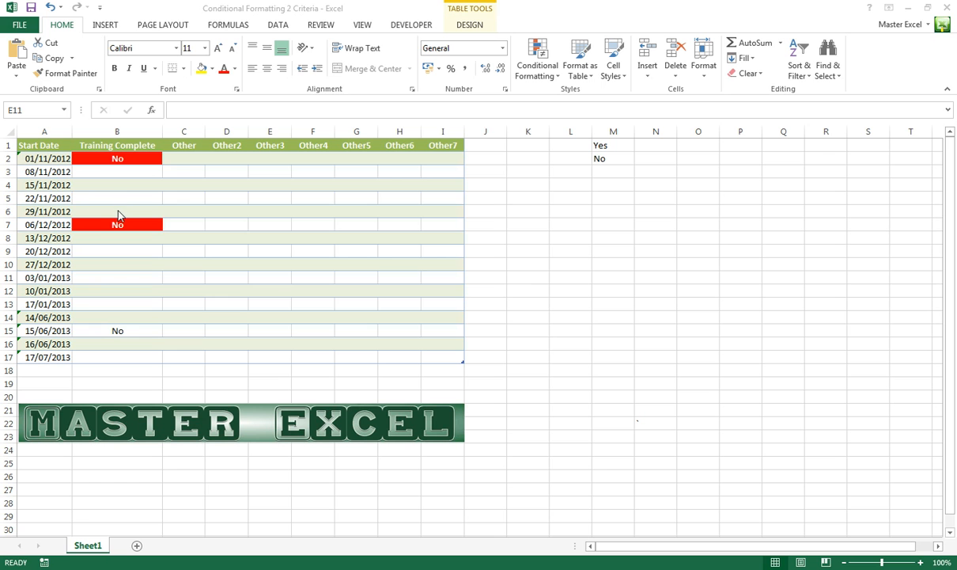
Choose No from the drop-down lists in Training Complete cells B6 and B5
{"action": "left_click", "coordinate": [133, 212]}
{"action": "left_click", "coordinate": [169, 212]}
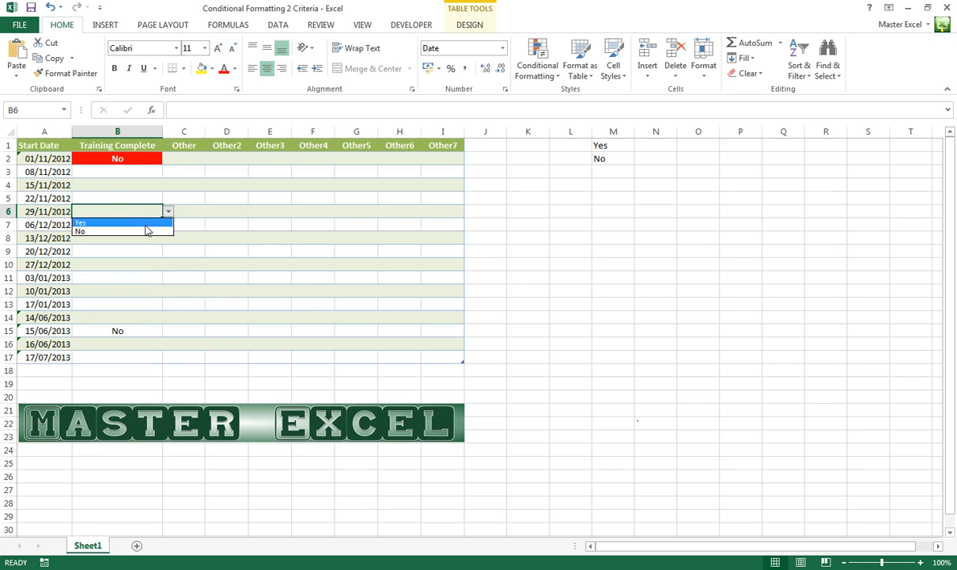
{"action": "left_click", "coordinate": [146, 229]}
{"action": "left_click", "coordinate": [138, 247]}
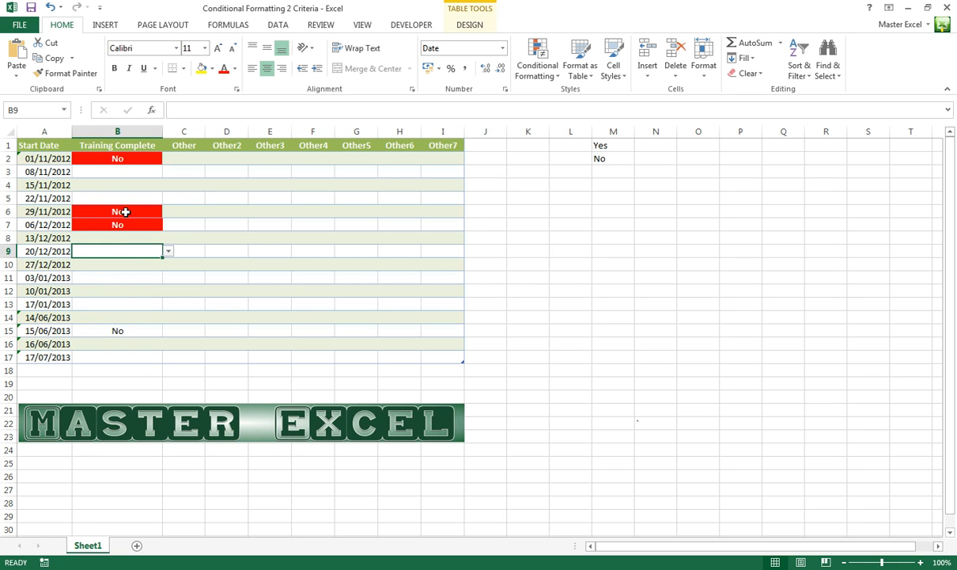
{"action": "left_click", "coordinate": [138, 212]}
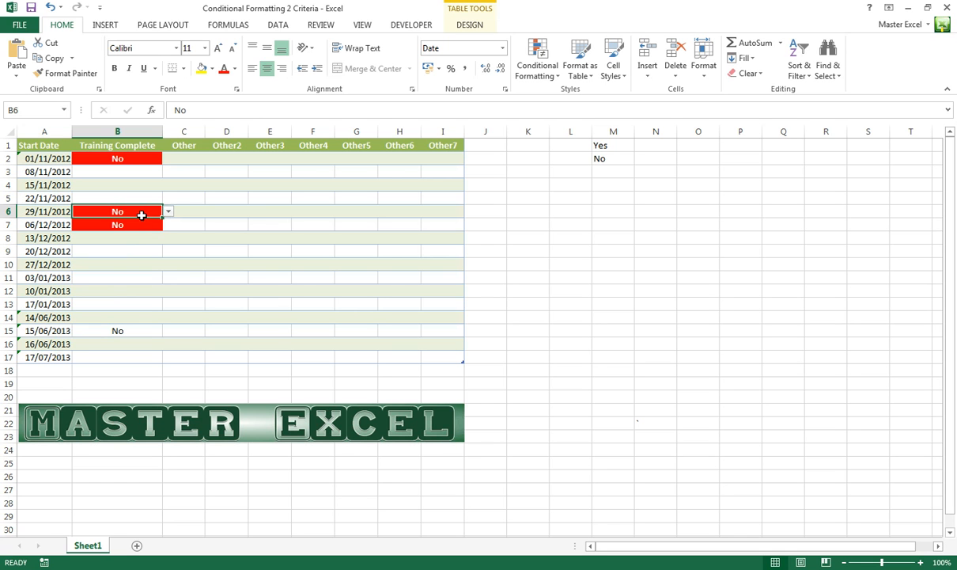
{"action": "left_click", "coordinate": [125, 197]}
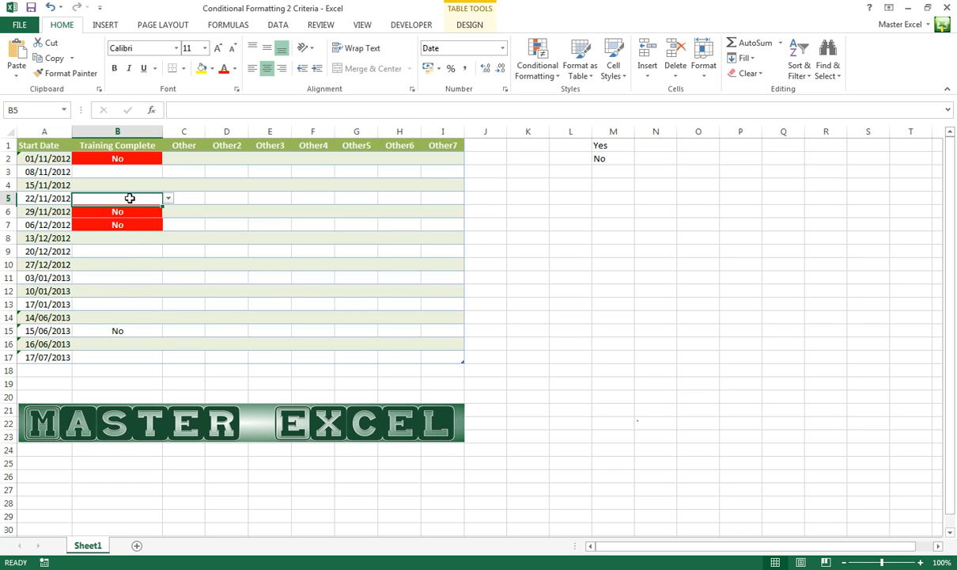
{"action": "left_click", "coordinate": [168, 199]}
{"action": "left_click", "coordinate": [143, 216]}
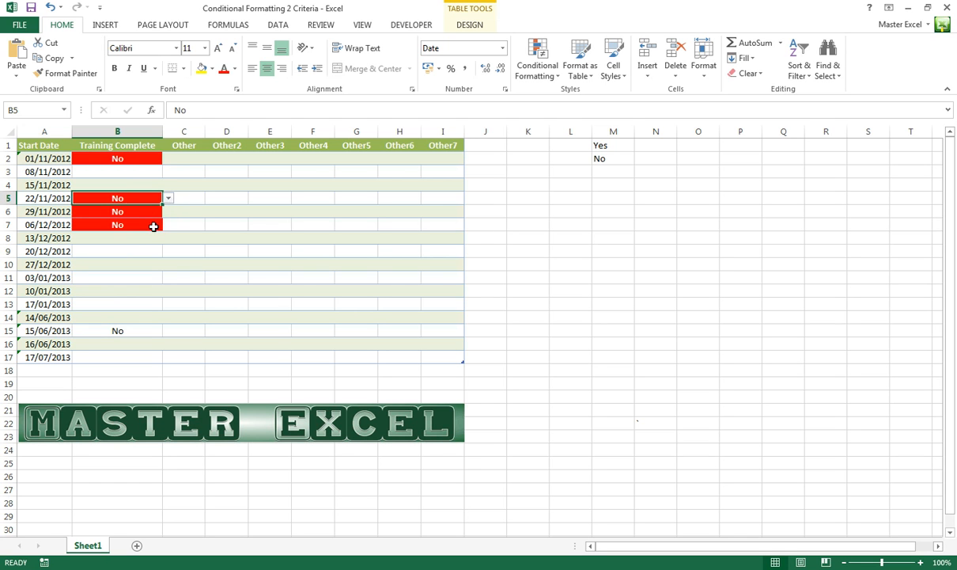
{"action": "left_click", "coordinate": [222, 262]}
{"action": "left_click_drag", "start_coordinate": [49, 183], "coordinate": [434, 187]}
{"action": "left_click", "coordinate": [356, 237]}
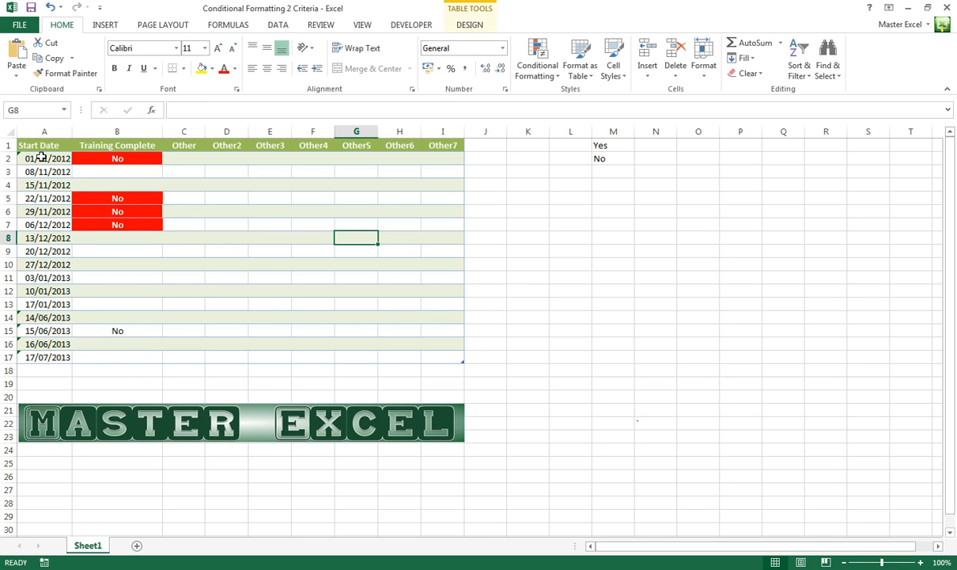
{"action": "left_click_drag", "start_coordinate": [41, 158], "coordinate": [434, 354]}
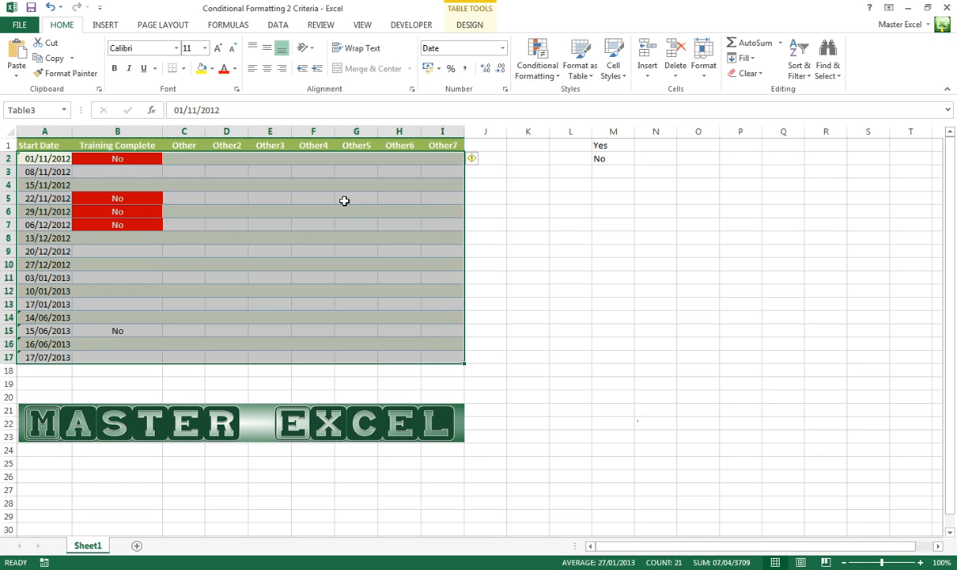
{"action": "left_click", "coordinate": [348, 198]}
Edit the existing conditional formatting rule's formula to =AND(DATEDIF($A2,TODAY(),"m")>3,$B2="No"), locking the column references
{"action": "left_click", "coordinate": [48, 157]}
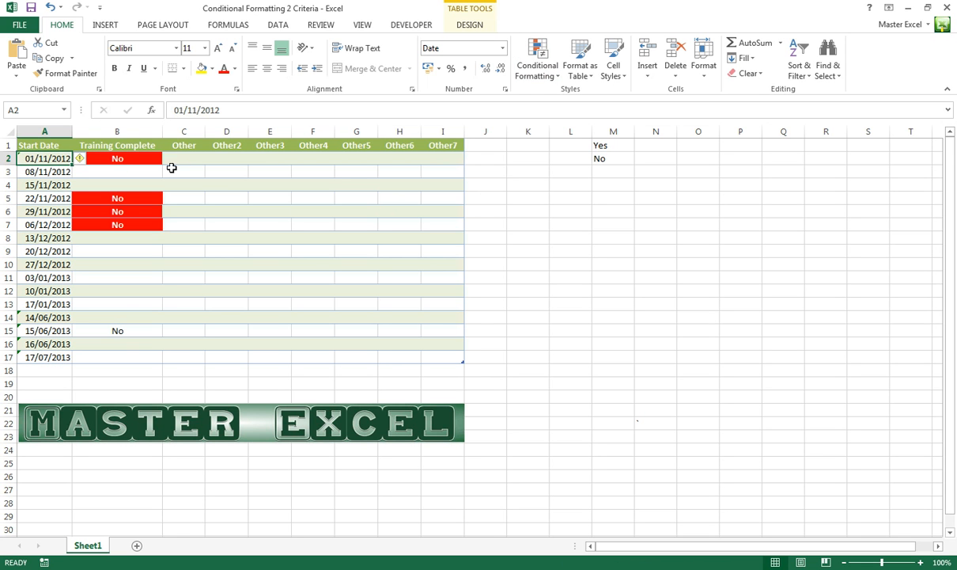
{"action": "key", "text": "Right"}
{"action": "left_click", "coordinate": [539, 67]}
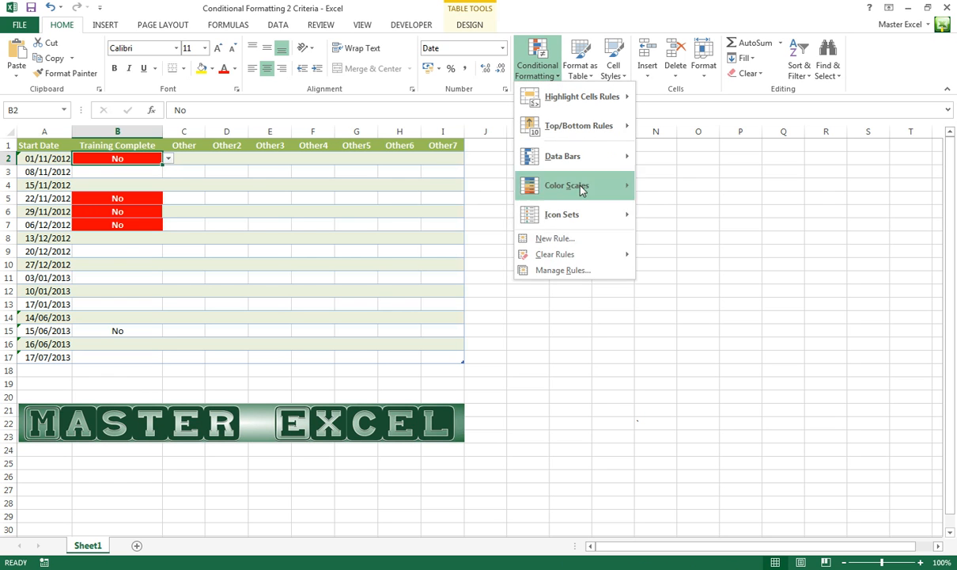
{"action": "left_click", "coordinate": [571, 275]}
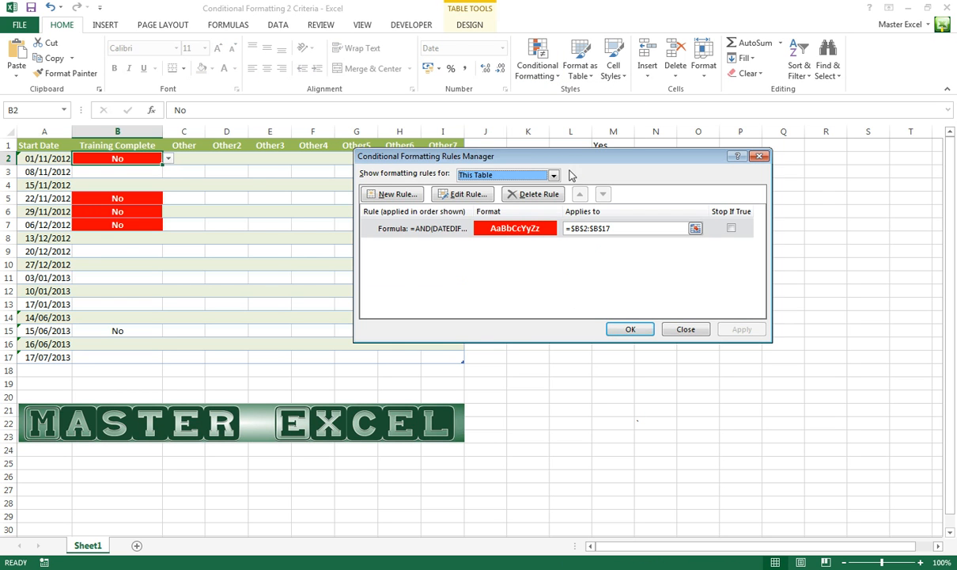
{"action": "left_click_drag", "start_coordinate": [564, 161], "coordinate": [606, 248]}
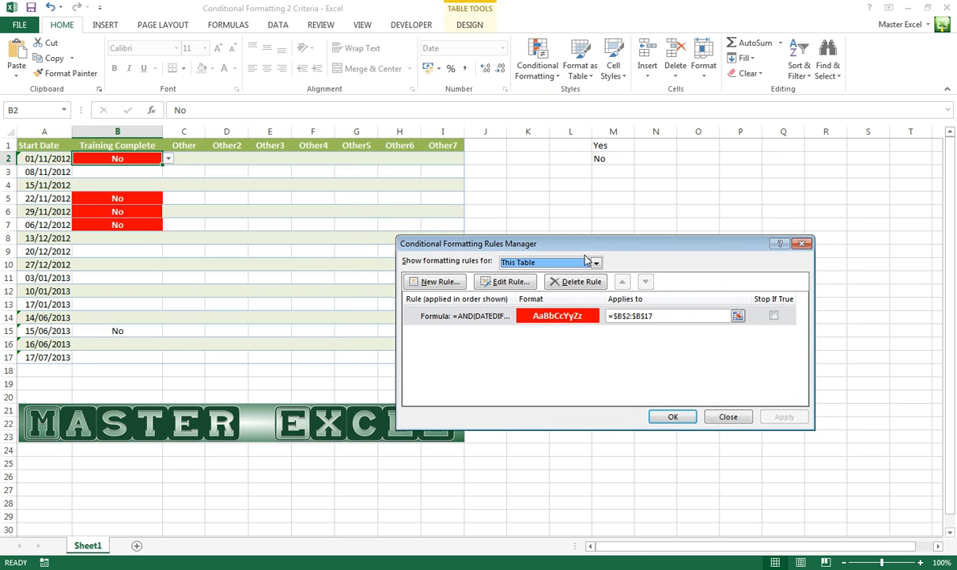
{"action": "left_click", "coordinate": [508, 282]}
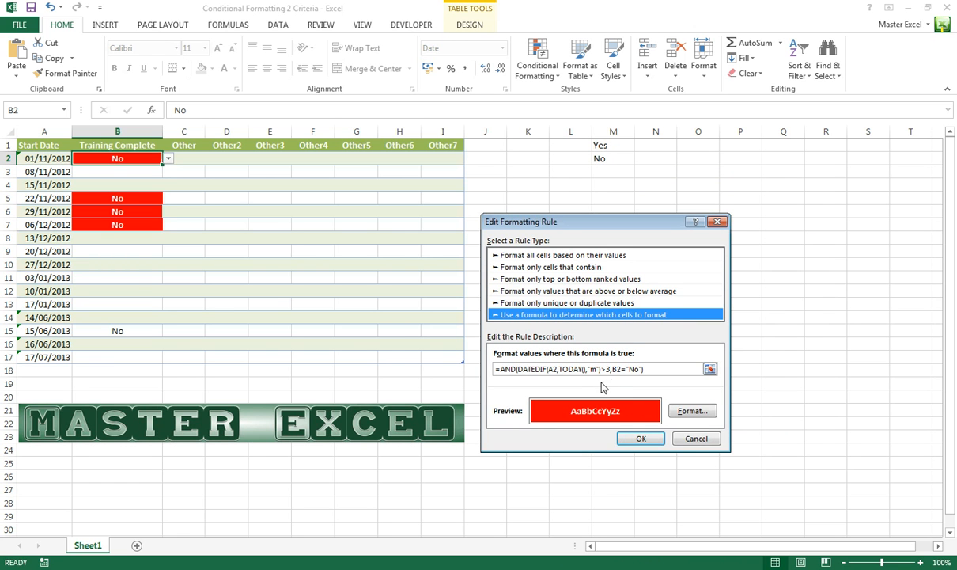
{"action": "left_click", "coordinate": [550, 368]}
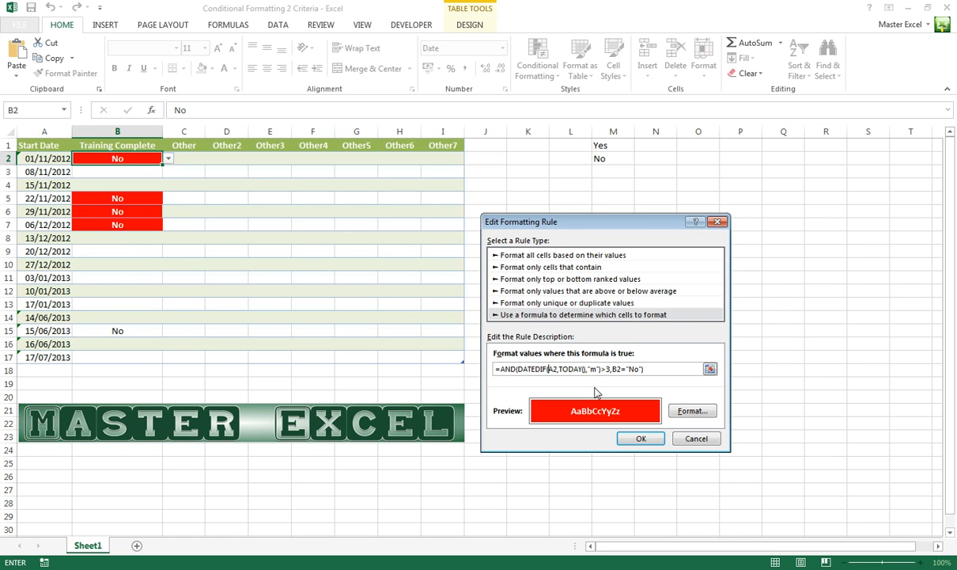
{"action": "type", "text": "$"}
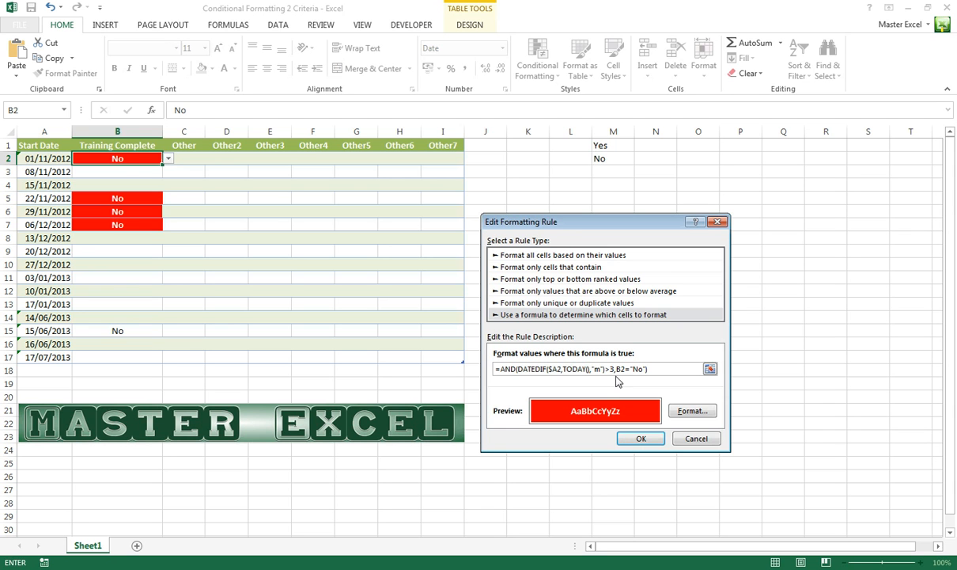
{"action": "left_click", "coordinate": [618, 369]}
{"action": "type", "text": "$"}
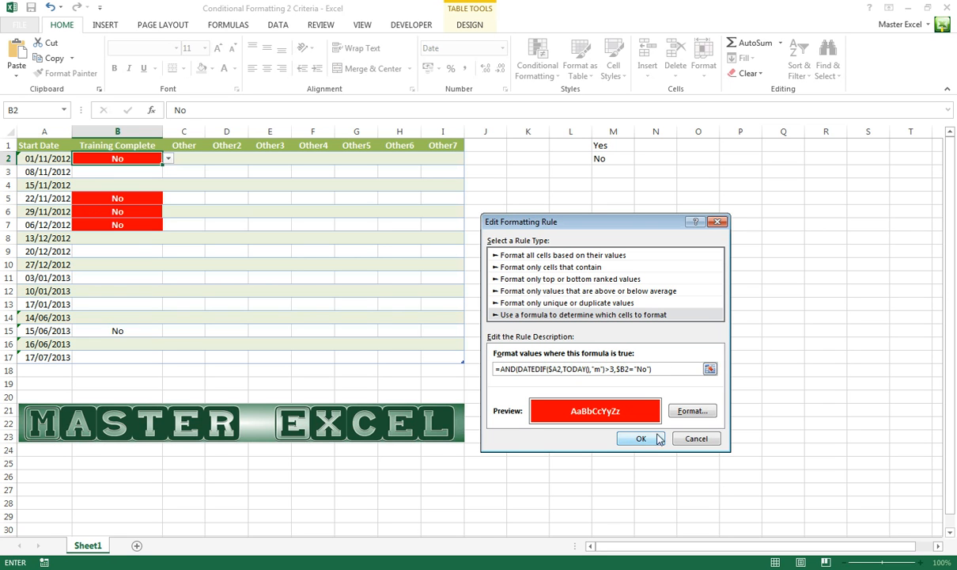
{"action": "left_click", "coordinate": [642, 439]}
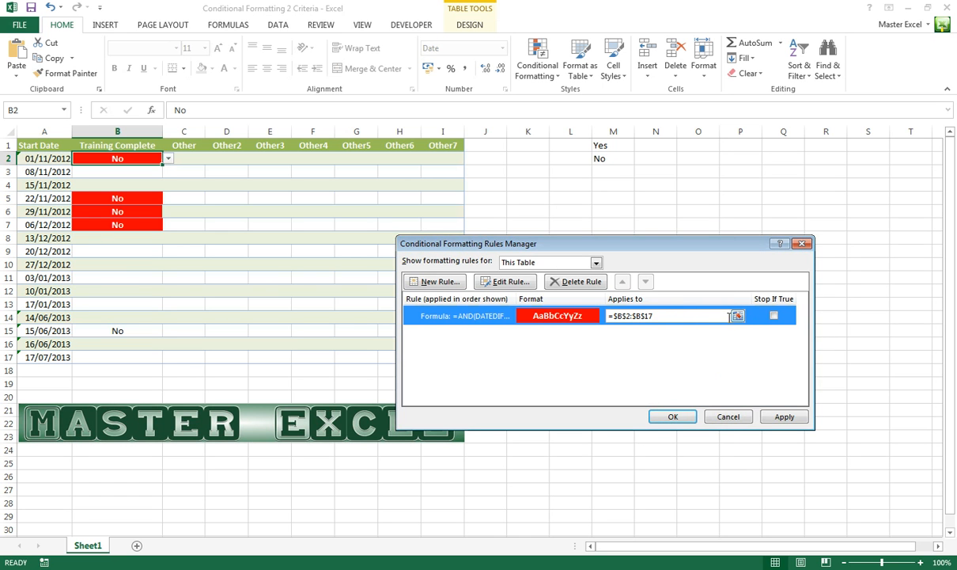
Extend the rule's range to the whole table body, =$A$2:$I$17, and apply it
{"action": "left_click", "coordinate": [738, 316]}
{"action": "left_click_drag", "start_coordinate": [49, 159], "coordinate": [442, 357]}
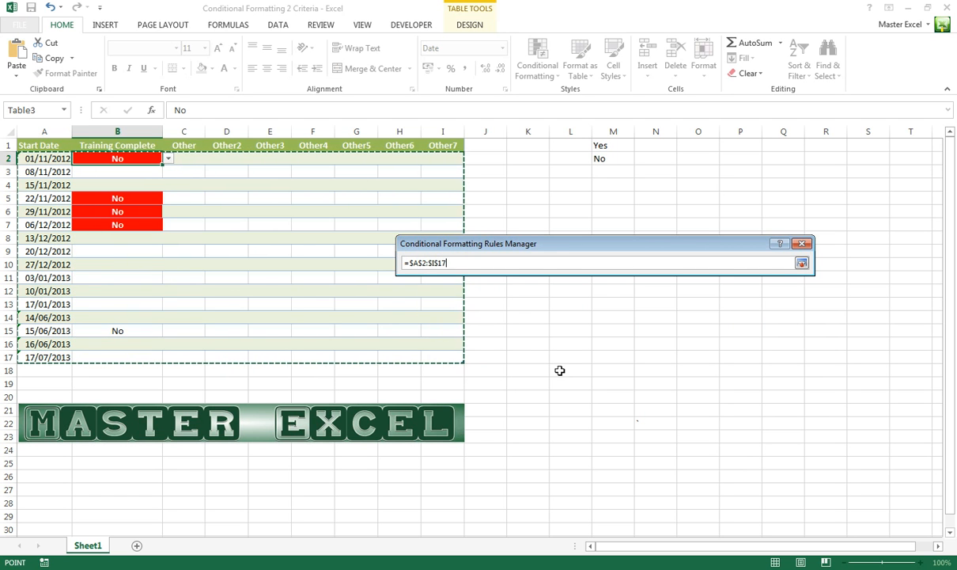
{"action": "key", "text": "Return"}
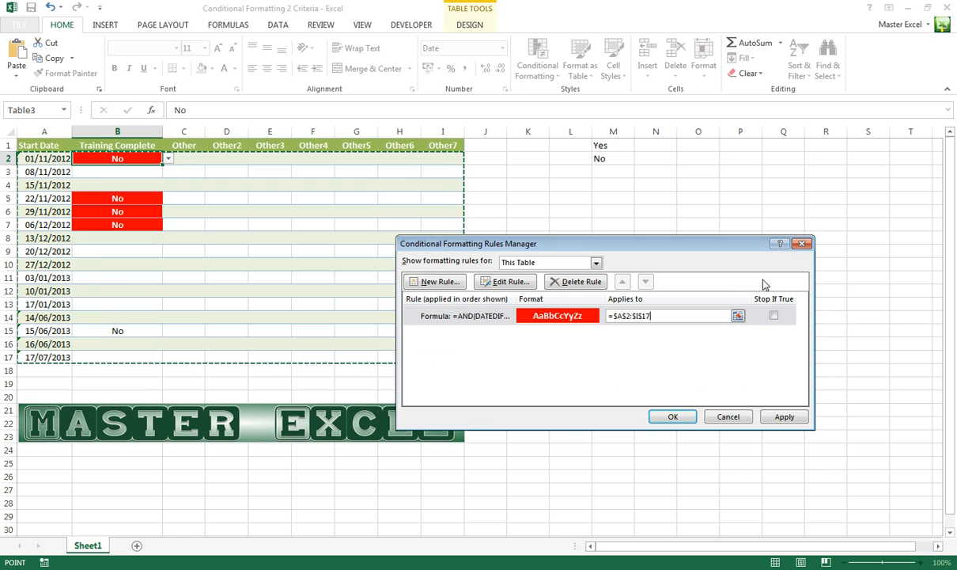
{"action": "left_click", "coordinate": [674, 417]}
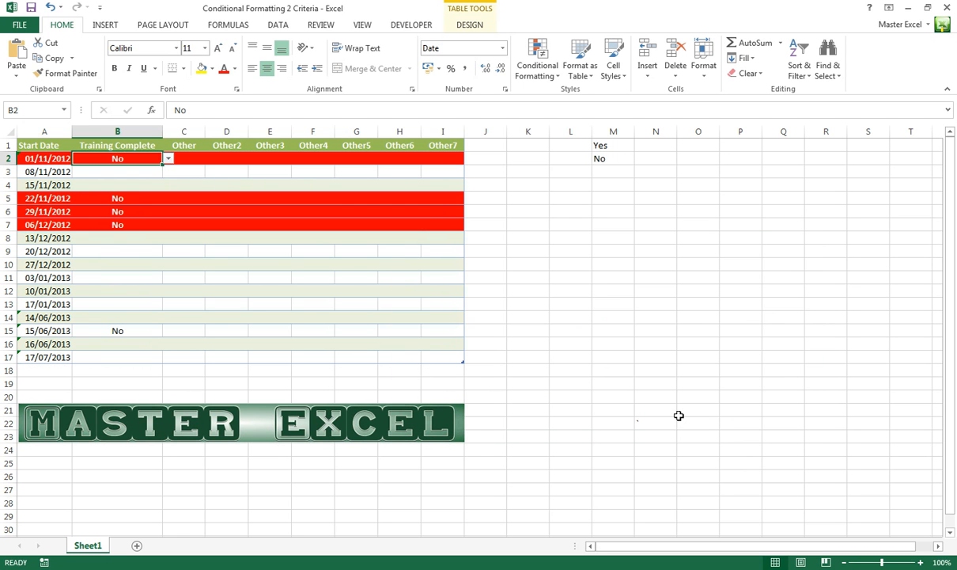
{"action": "left_click", "coordinate": [621, 291]}
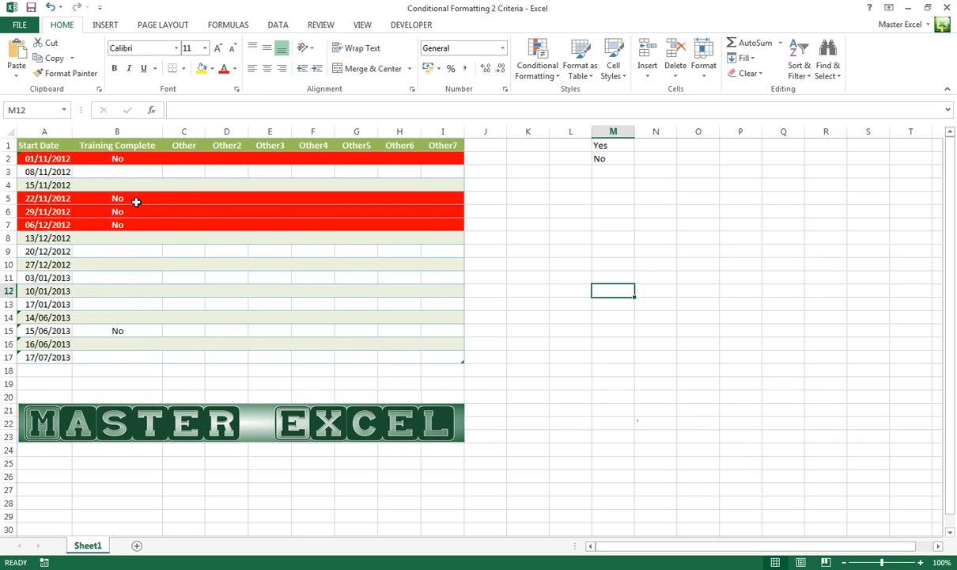
Change the Training Complete entries in cells B15 and B7 to Yes using their drop-down lists
{"action": "left_click", "coordinate": [137, 203]}
{"action": "left_click", "coordinate": [138, 161]}
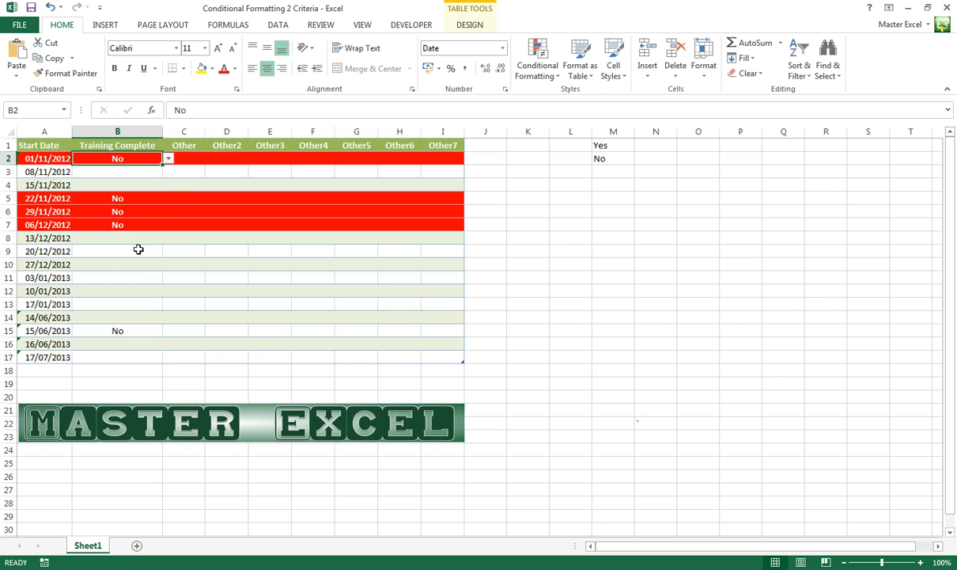
{"action": "left_click", "coordinate": [138, 331]}
{"action": "left_click", "coordinate": [169, 331]}
{"action": "left_click", "coordinate": [150, 342]}
{"action": "left_click", "coordinate": [134, 225]}
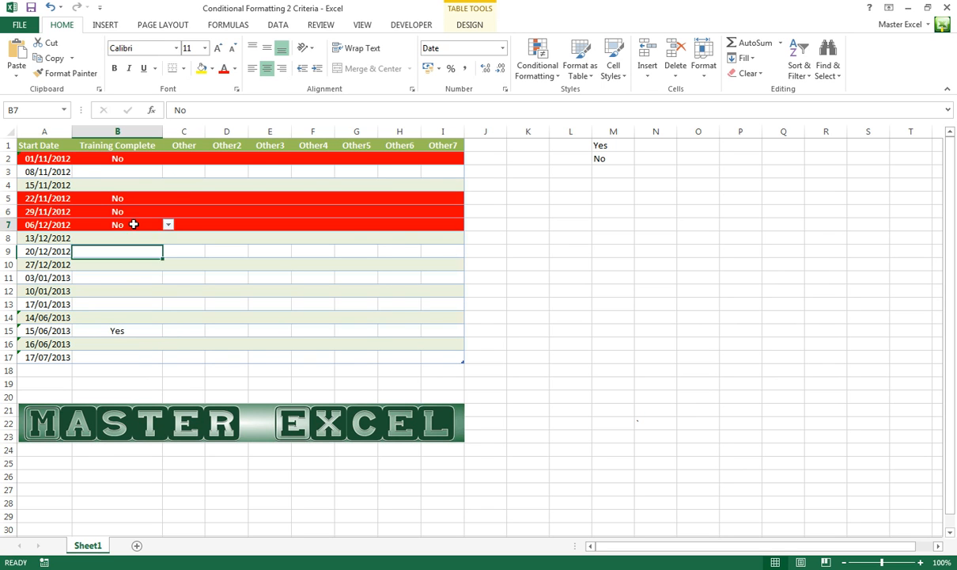
{"action": "left_click", "coordinate": [168, 225]}
{"action": "left_click", "coordinate": [149, 237]}
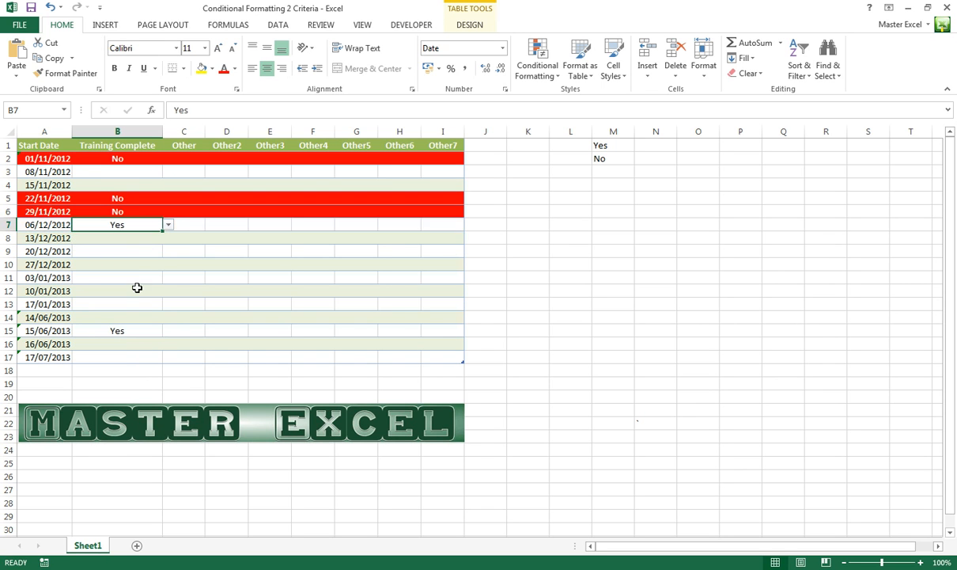
{"action": "left_click", "coordinate": [123, 262]}
Change the Training Complete entries in cells B5 and B6 to Yes using their drop-down lists
{"action": "left_click", "coordinate": [135, 199]}
{"action": "left_click", "coordinate": [169, 198]}
{"action": "left_click", "coordinate": [150, 210]}
{"action": "left_click", "coordinate": [144, 276]}
{"action": "left_click", "coordinate": [141, 210]}
{"action": "left_click", "coordinate": [168, 212]}
{"action": "left_click", "coordinate": [151, 224]}
{"action": "left_click", "coordinate": [141, 276]}
Test the full-row rule by choosing No in Training Complete cell B8
{"action": "left_click", "coordinate": [129, 239]}
{"action": "left_click", "coordinate": [168, 239]}
{"action": "left_click", "coordinate": [145, 259]}
{"action": "left_click", "coordinate": [299, 307]}
{"action": "left_click", "coordinate": [129, 217]}
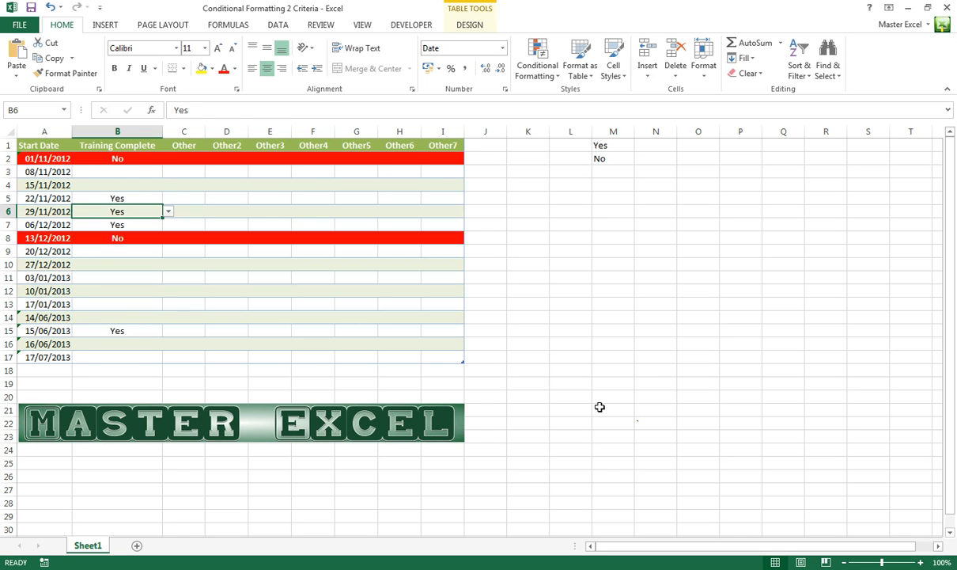
{"action": "left_click", "coordinate": [144, 183]}
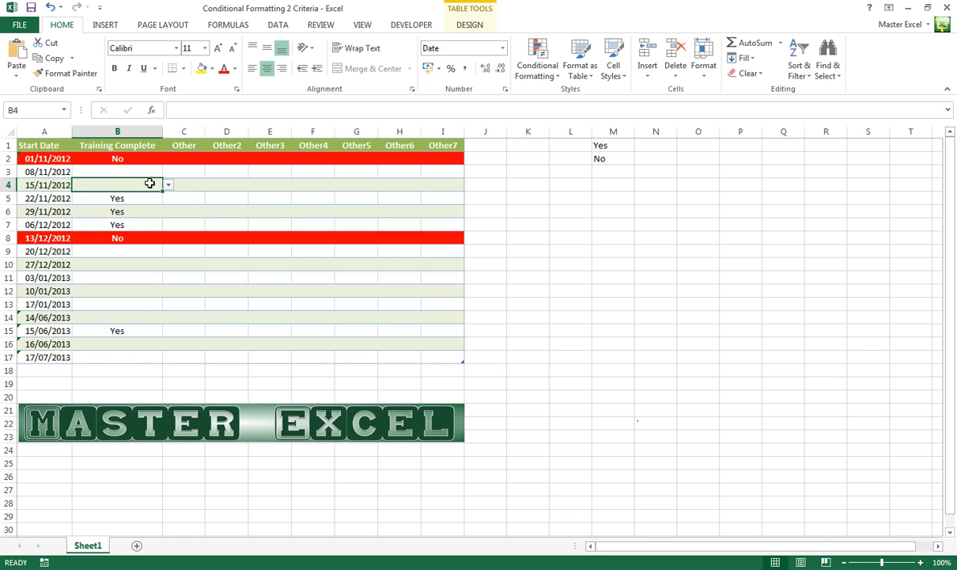